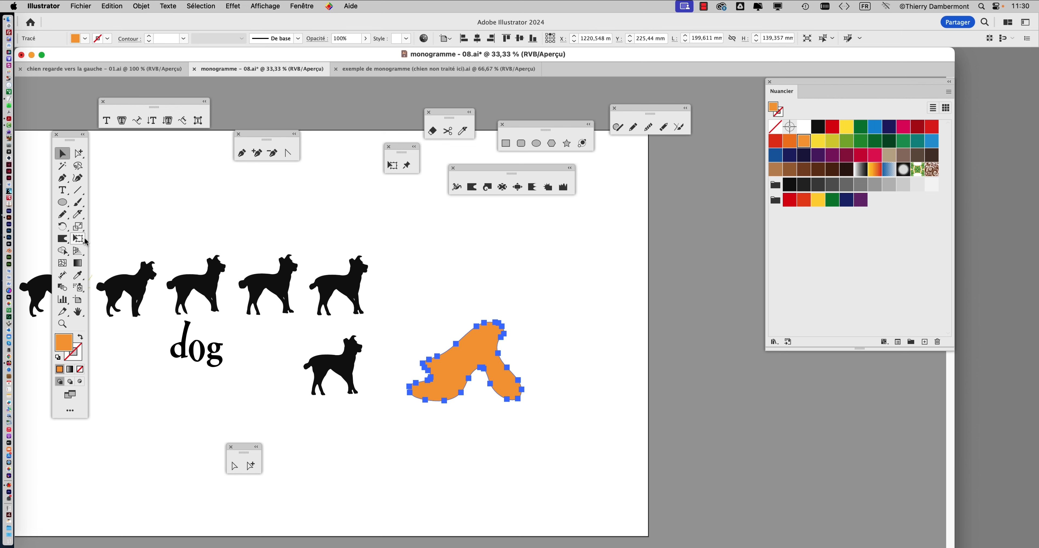
- Scale the orange shape down with Free Transform to about 136 × 95 mm and place it beside the lower black dog
{"action": "left_click", "coordinate": [78, 239]}
{"action": "left_click_drag", "start_coordinate": [521, 324], "coordinate": [489, 352]}
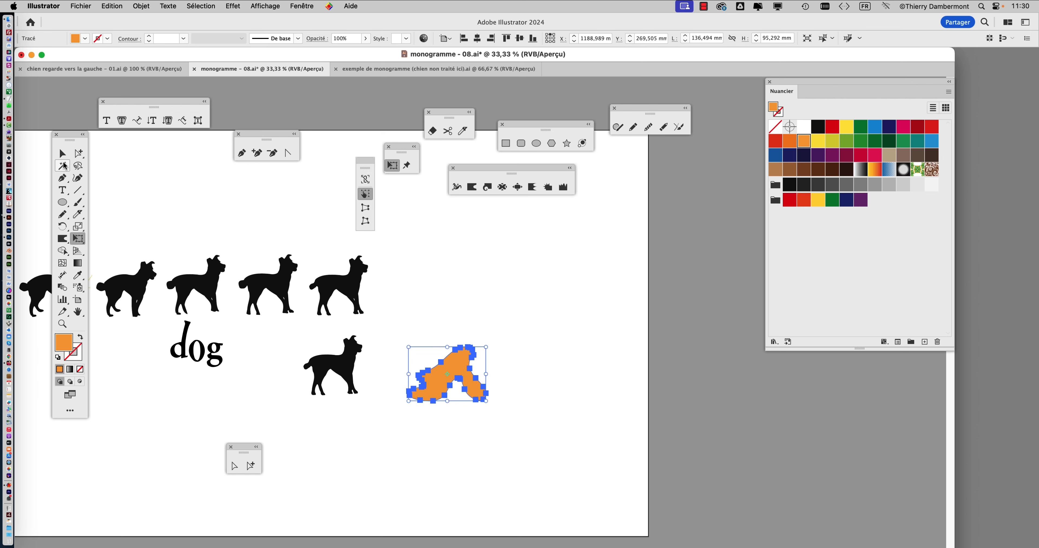
{"action": "left_click", "coordinate": [63, 153]}
{"action": "left_click", "coordinate": [482, 290]}
{"action": "left_click", "coordinate": [464, 369]}
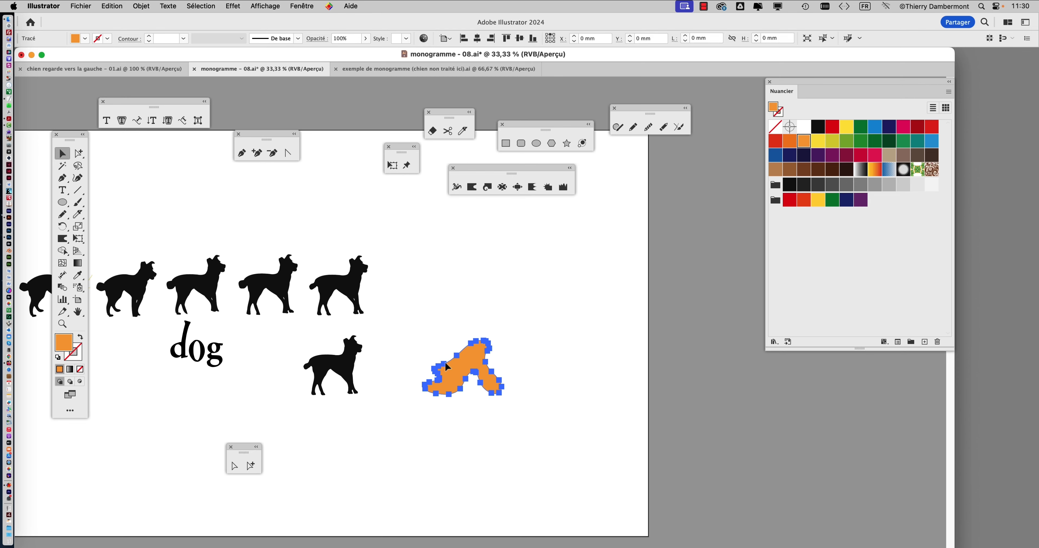
- Select the lower black dog together with the orange shape and create a blend between them
{"action": "left_click_drag", "start_coordinate": [284, 347], "coordinate": [511, 411]}
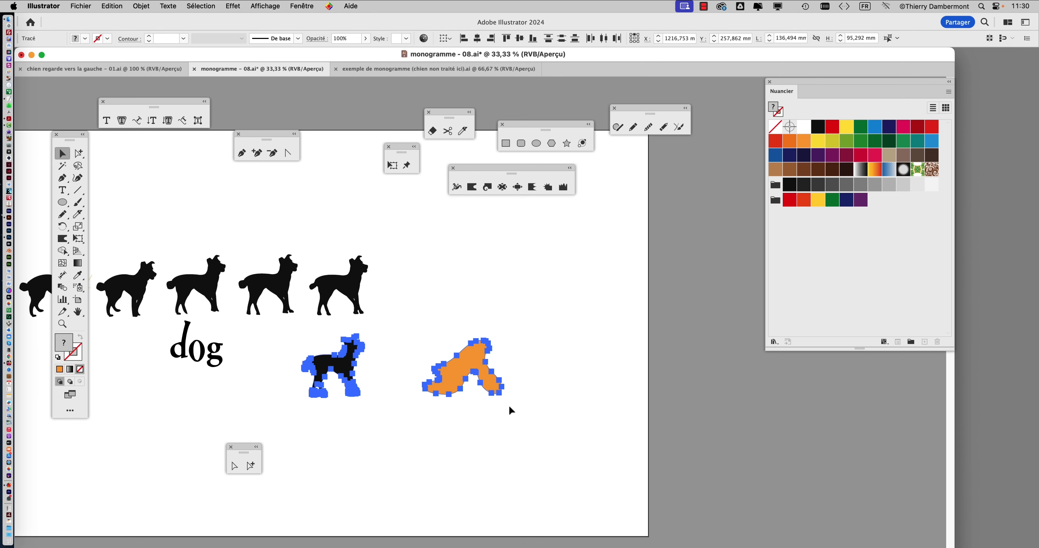
{"action": "key", "text": "alt+super+8"}
{"action": "left_click", "coordinate": [371, 392]}
{"action": "left_click", "coordinate": [250, 290]}
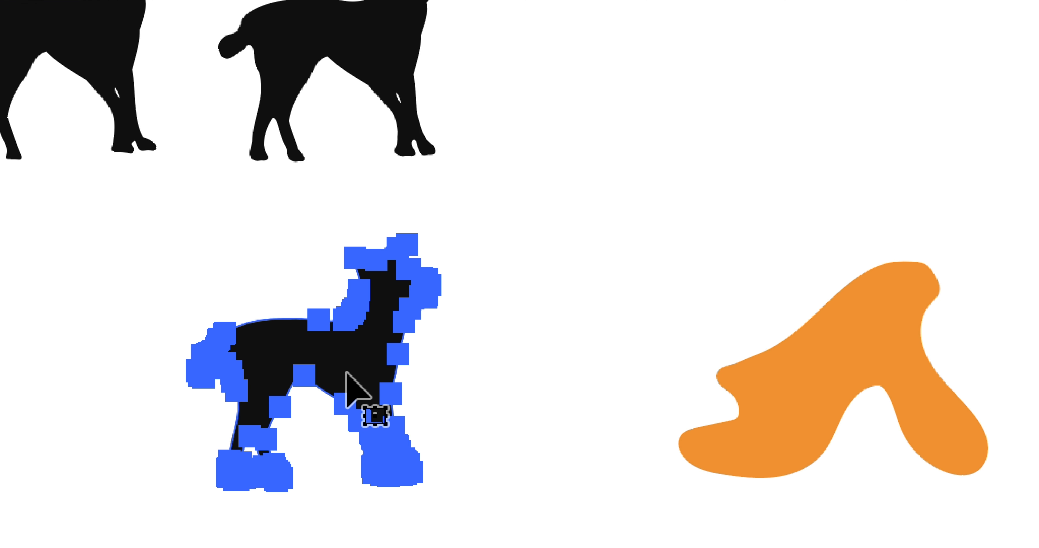
{"action": "left_click_drag", "start_coordinate": [303, 330], "coordinate": [833, 495]}
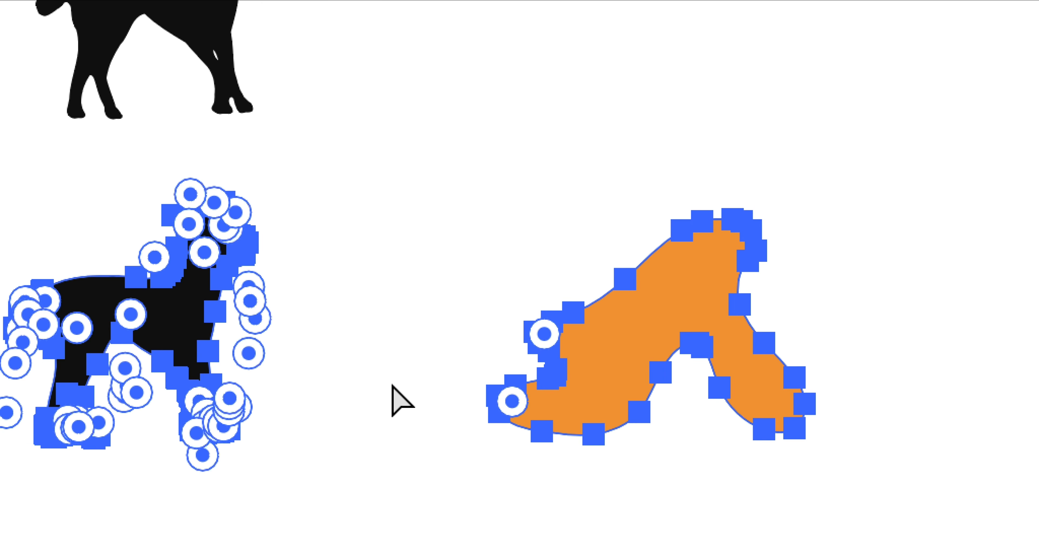
{"action": "key", "text": "alt+super+8"}
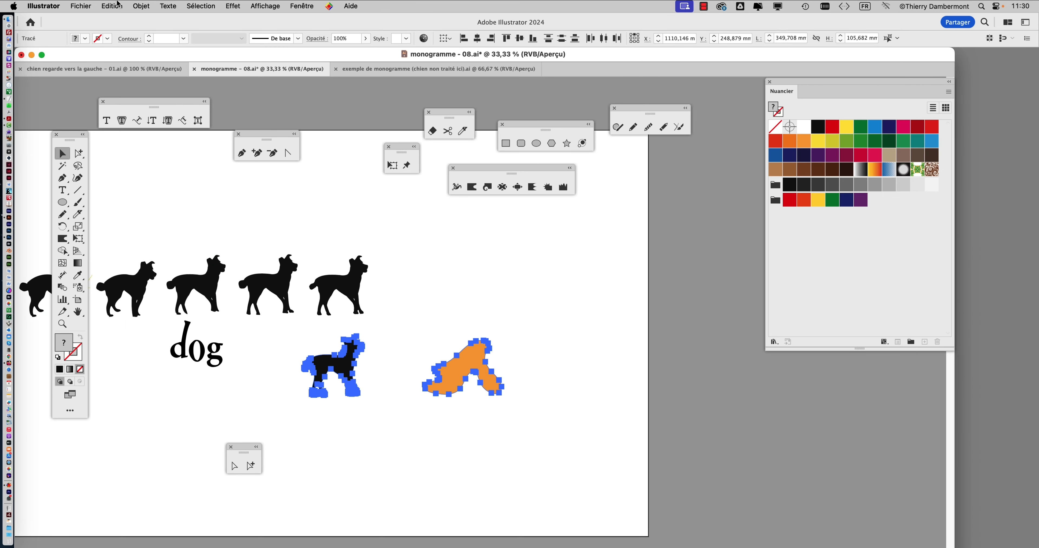
{"action": "left_click", "coordinate": [143, 5]}
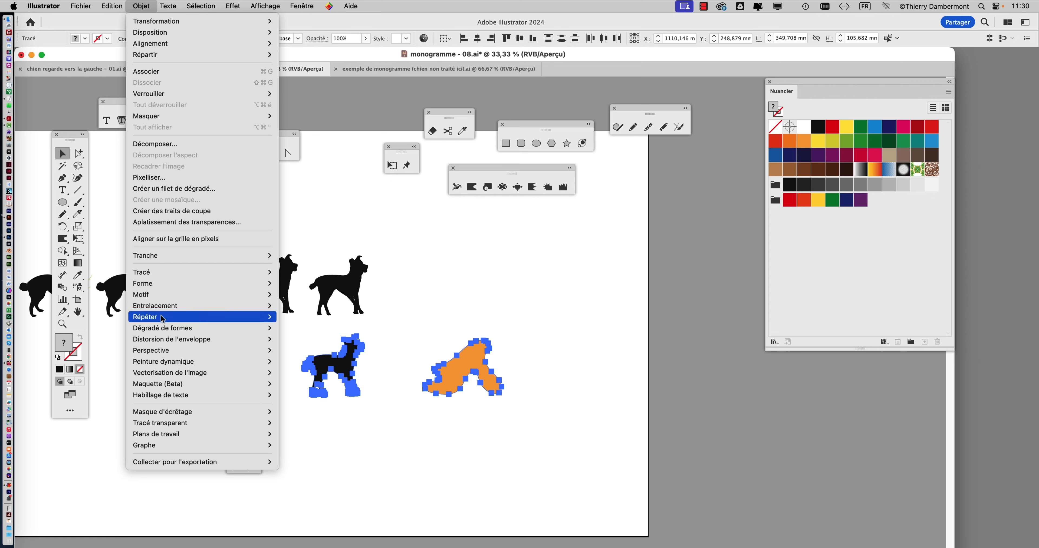
{"action": "mouse_move", "coordinate": [161, 332]}
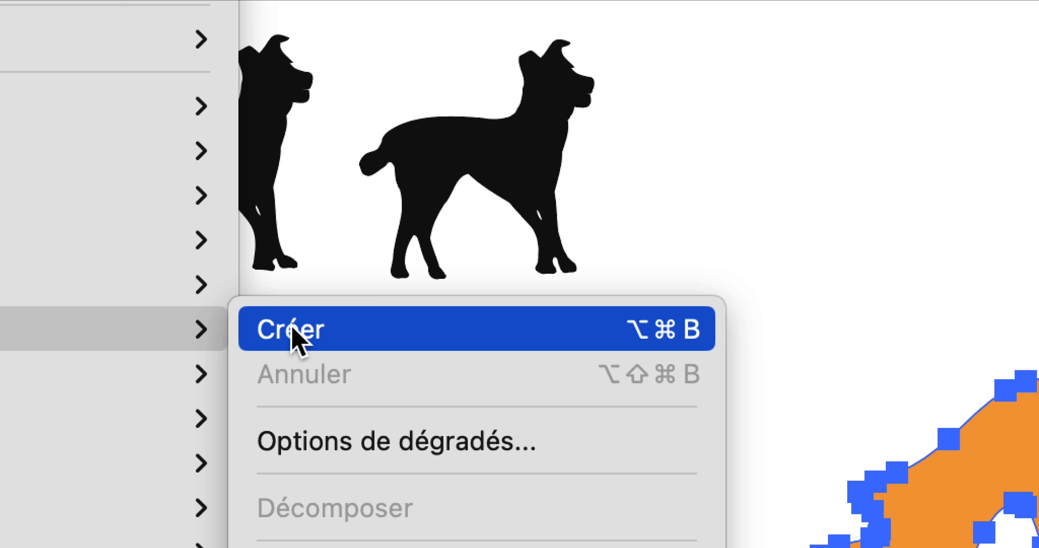
{"action": "left_click", "coordinate": [292, 329]}
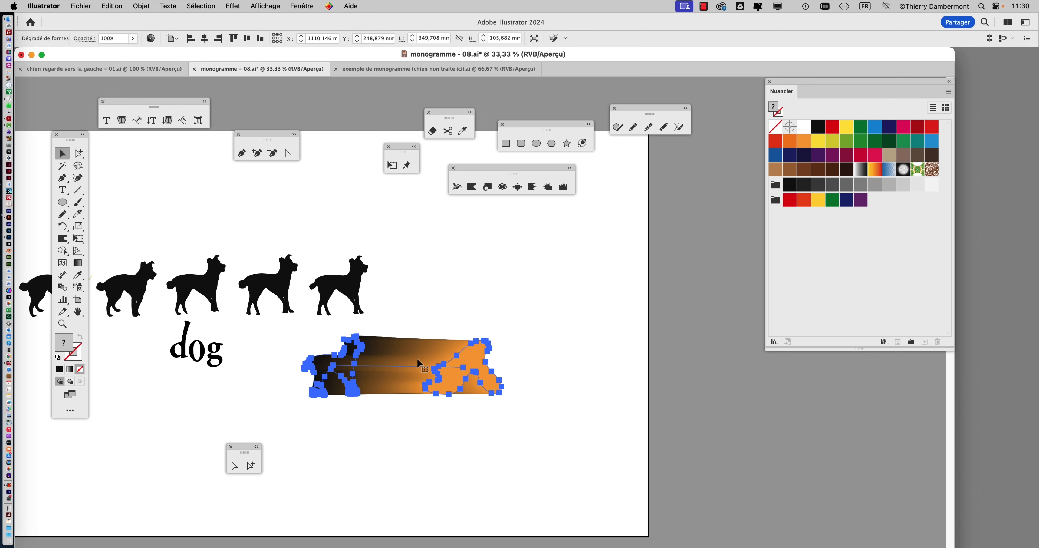
- Set the blend's spacing to Etapes (specified steps) with a value of 5
{"action": "scroll", "coordinate": [412, 358], "scroll_direction": "up", "scroll_amount": 2}
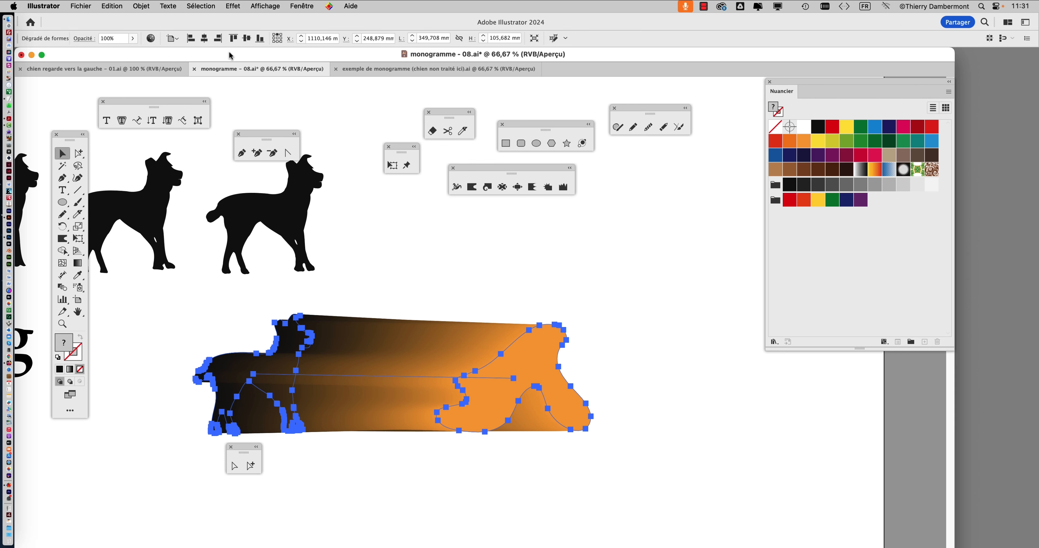
{"action": "left_click", "coordinate": [141, 6]}
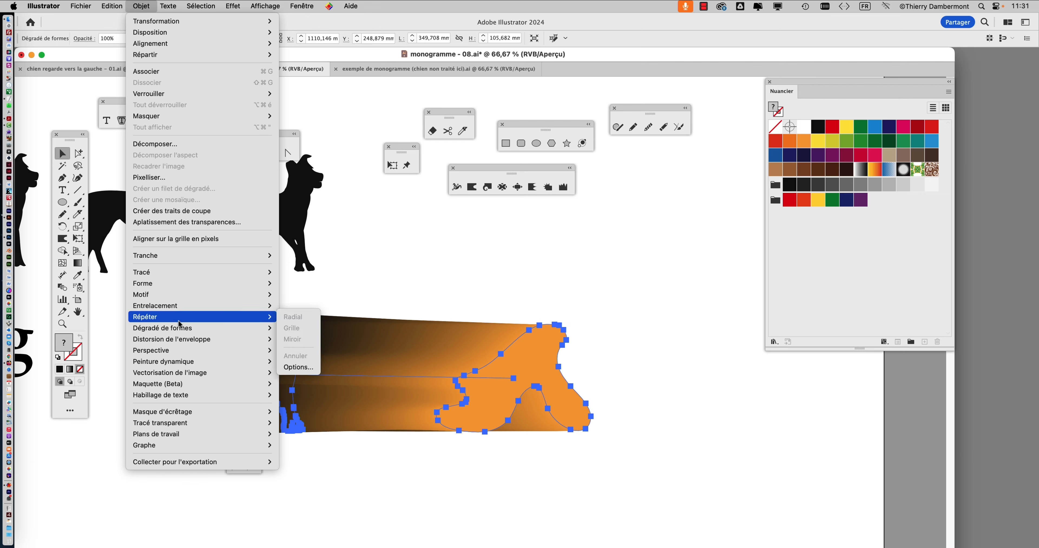
{"action": "mouse_move", "coordinate": [178, 328]}
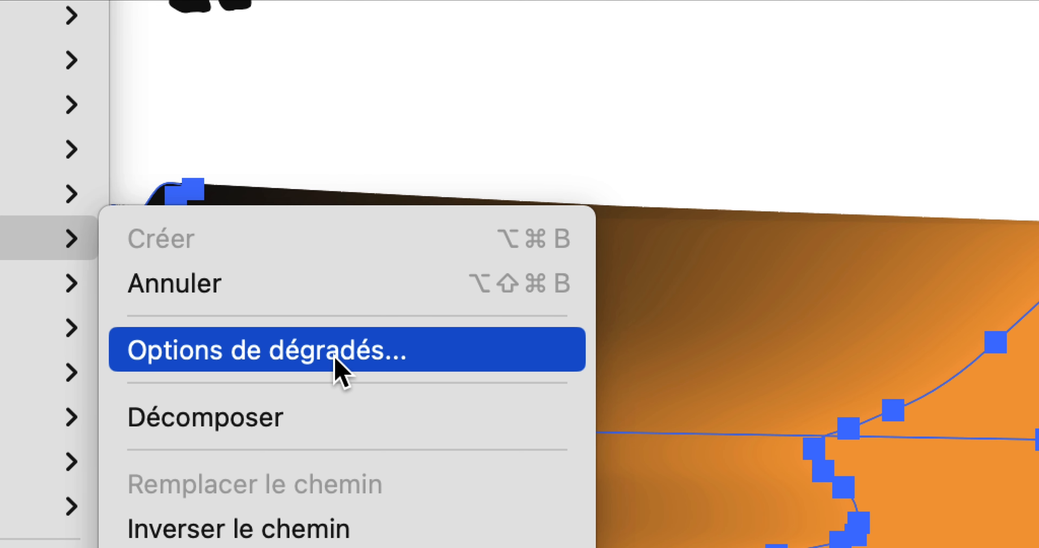
{"action": "left_click", "coordinate": [335, 357]}
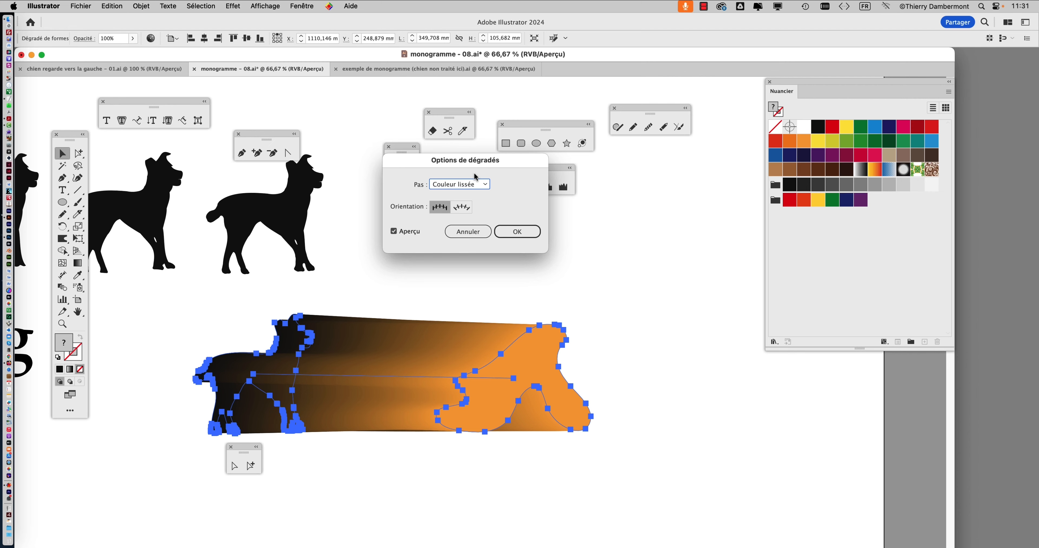
{"action": "left_click_drag", "start_coordinate": [472, 161], "coordinate": [657, 220]}
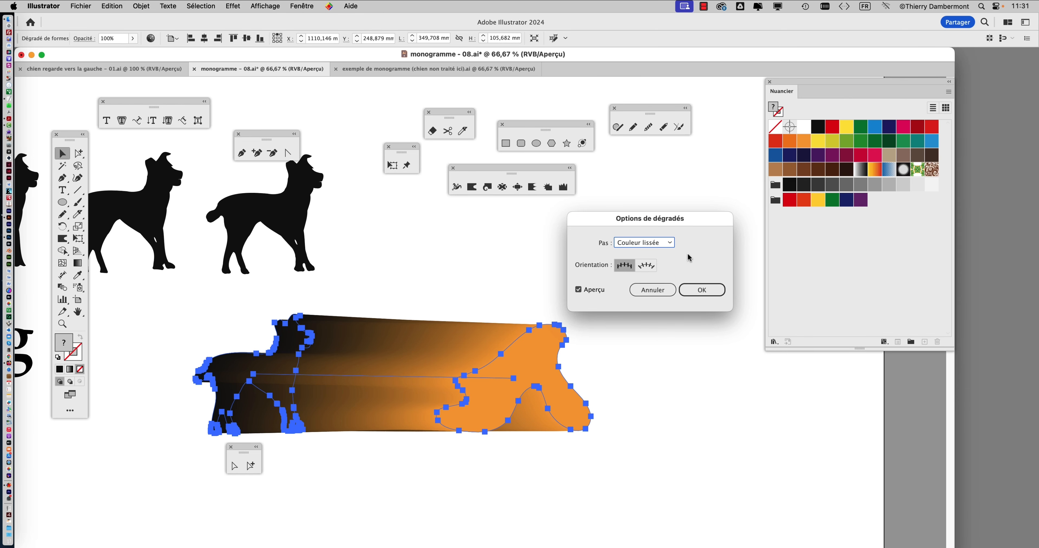
{"action": "left_click_drag", "start_coordinate": [648, 220], "coordinate": [667, 193]}
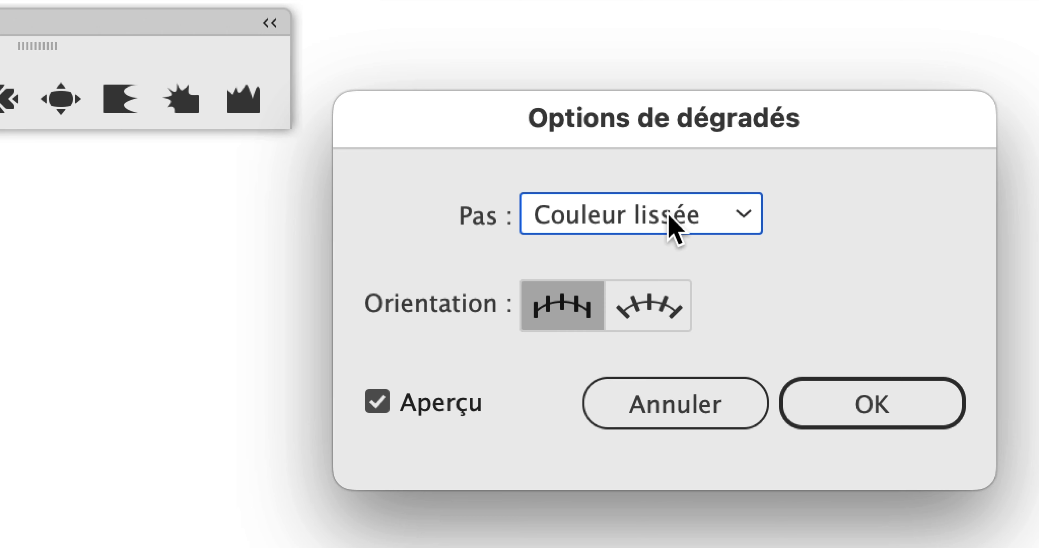
{"action": "left_click", "coordinate": [668, 217]}
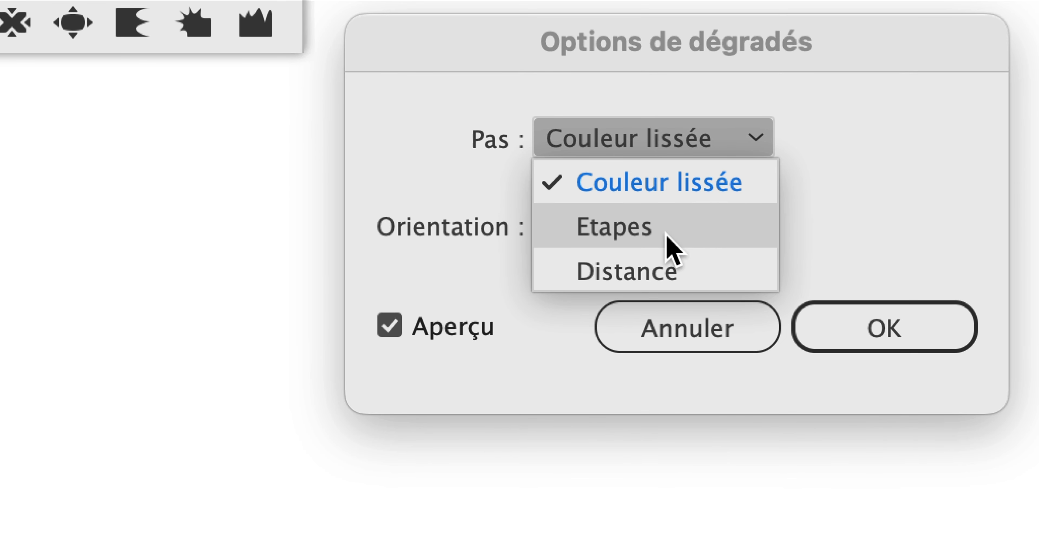
{"action": "left_click", "coordinate": [666, 234]}
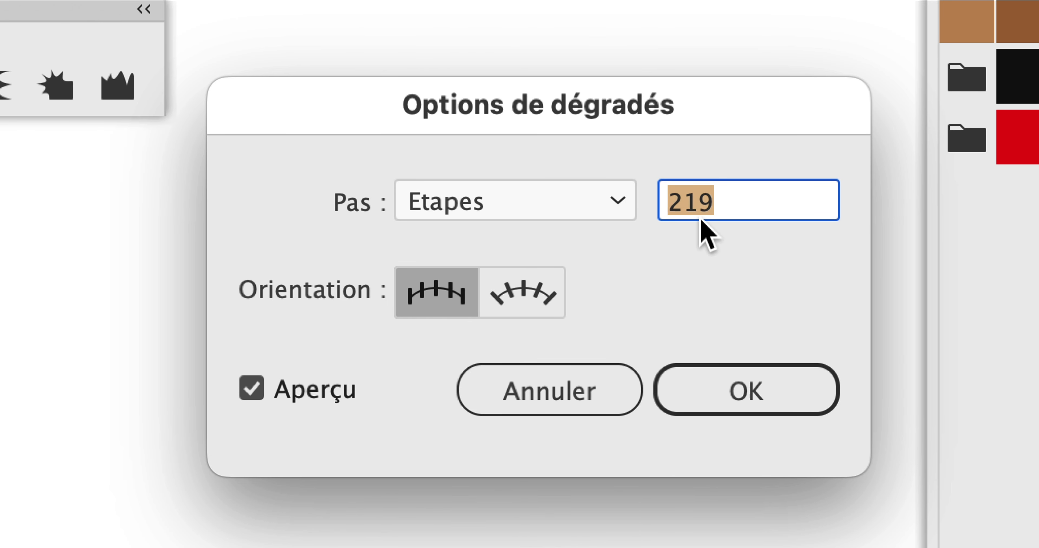
{"action": "type", "text": "5"}
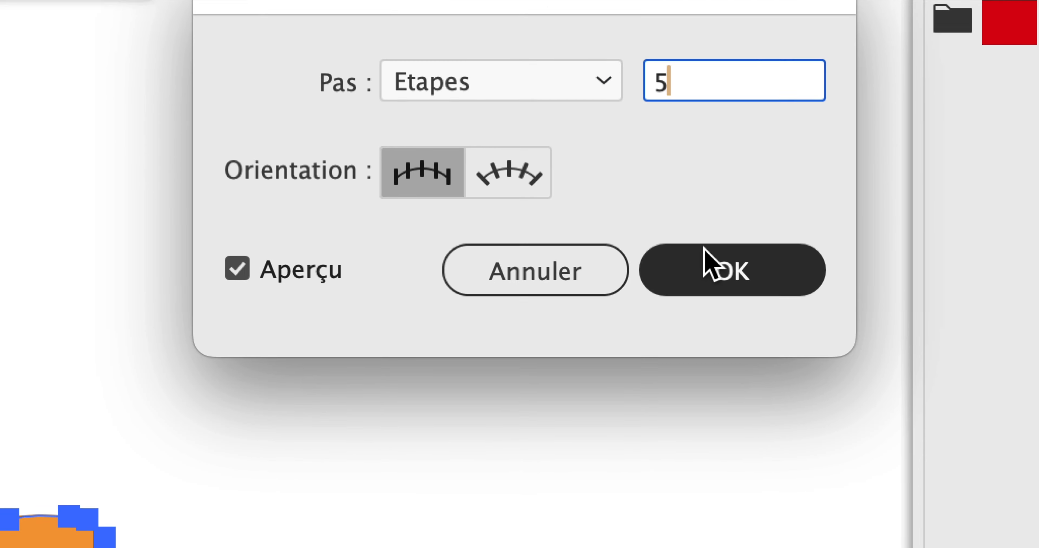
{"action": "left_click", "coordinate": [722, 381]}
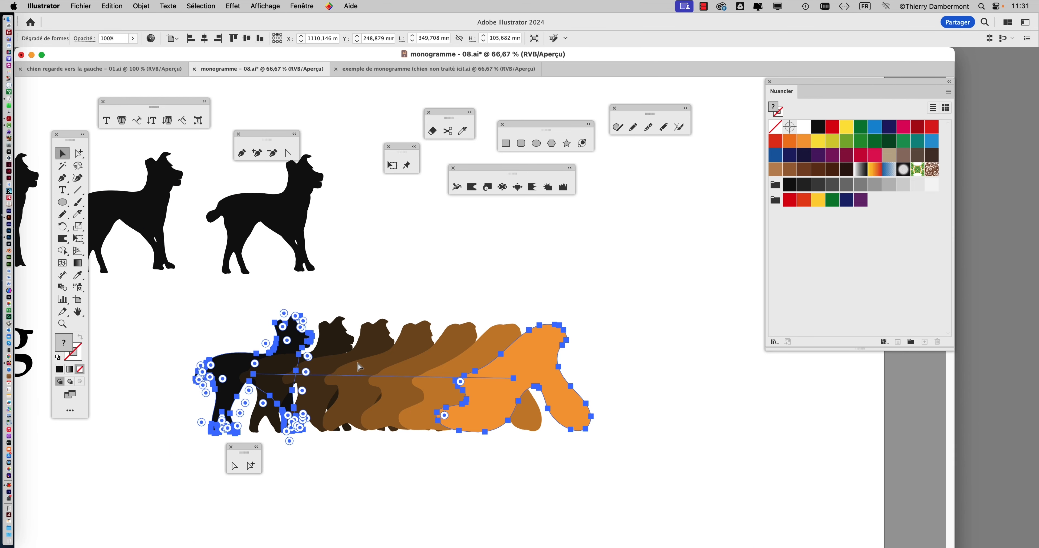
- Deselect the blend and move only its orange end shape slightly to the right with the Group Selection tool
{"action": "scroll", "coordinate": [377, 360], "scroll_direction": "down", "scroll_amount": 1}
{"action": "left_click_drag", "start_coordinate": [246, 355], "coordinate": [172, 350]}
{"action": "left_click", "coordinate": [78, 154]}
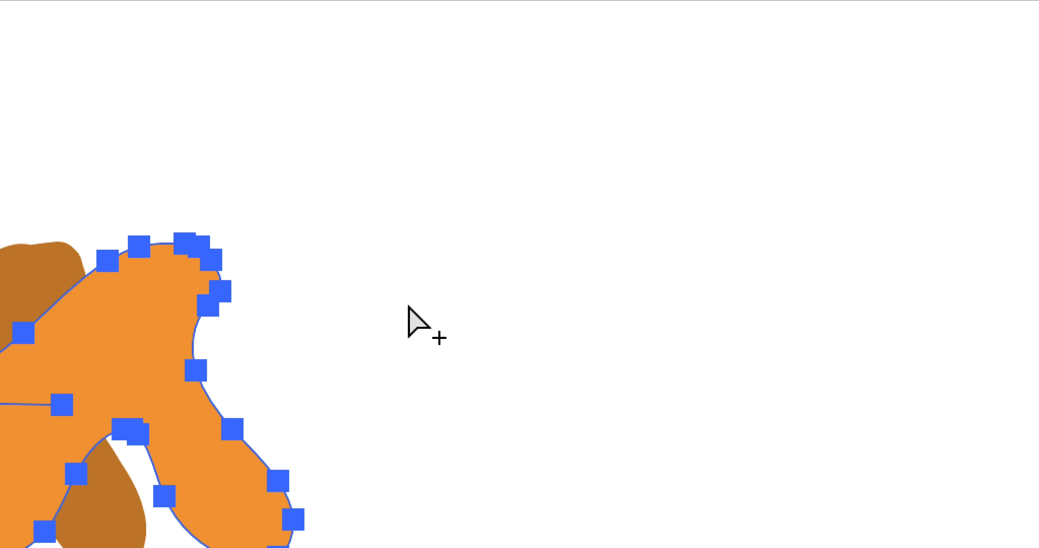
{"action": "left_click", "coordinate": [408, 306]}
{"action": "left_click_drag", "start_coordinate": [116, 325], "coordinate": [228, 326]}
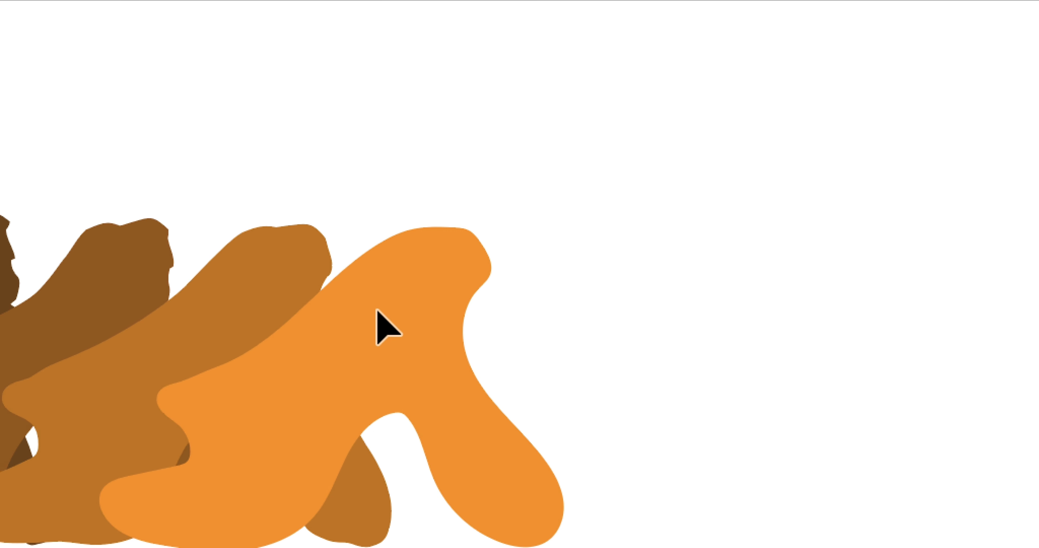
{"action": "left_click_drag", "start_coordinate": [362, 321], "coordinate": [430, 321]}
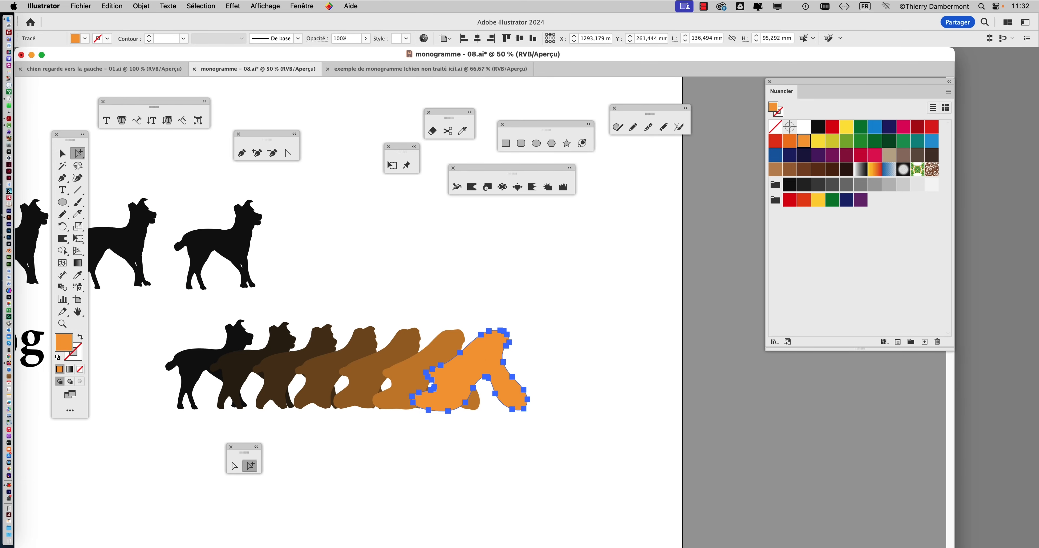
- Move the orange end shape far beyond the artboard's right edge to spread out the silhouettes, and shift the whole blend right
{"action": "key", "text": "super+minus"}
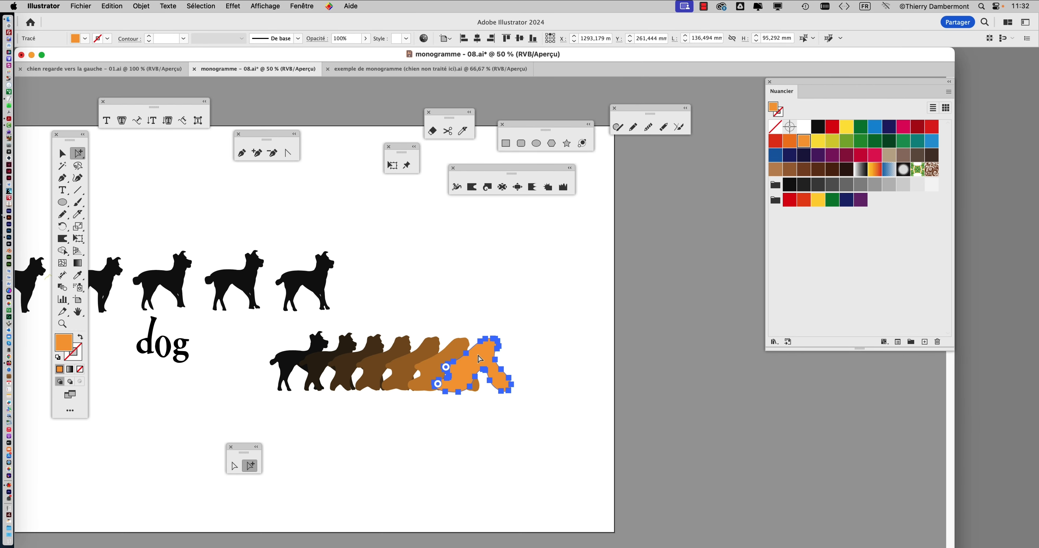
{"action": "left_click_drag", "start_coordinate": [478, 367], "coordinate": [746, 366]}
{"action": "left_click_drag", "start_coordinate": [539, 346], "coordinate": [397, 348]}
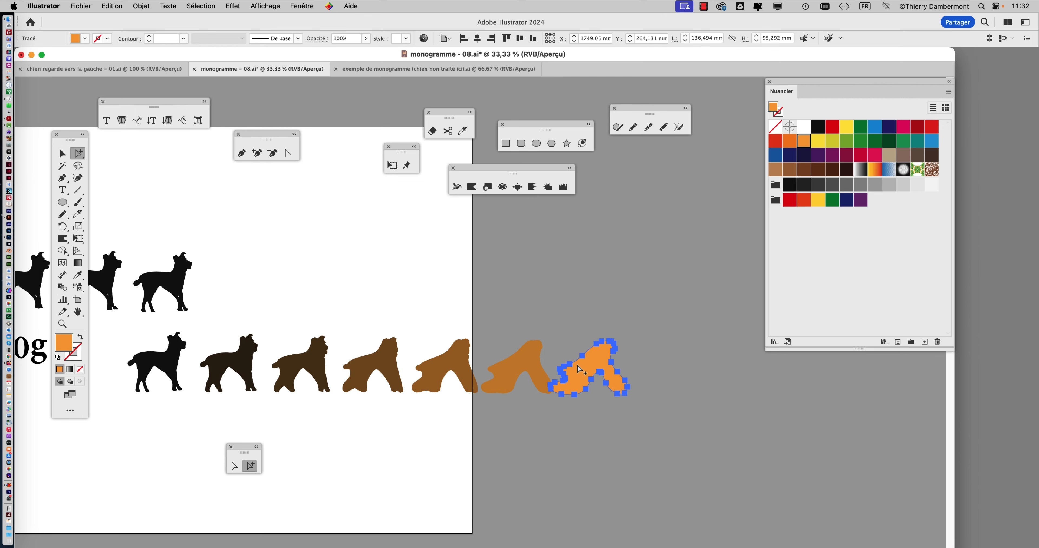
{"action": "left_click_drag", "start_coordinate": [578, 367], "coordinate": [656, 362]}
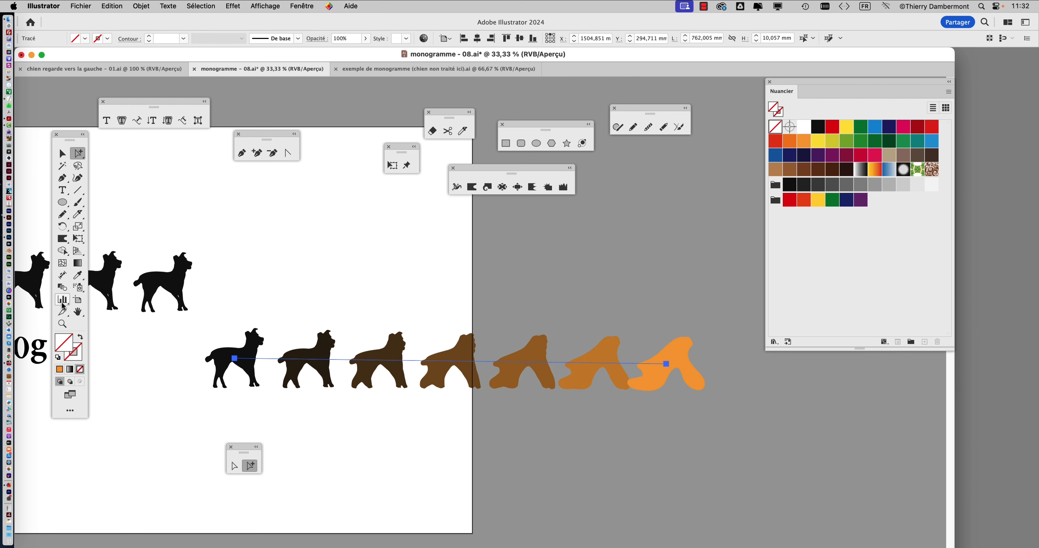
- Extend the artboard's right edge to a width of about 2188 mm and move the orange end shape slightly further right
{"action": "left_click", "coordinate": [77, 299]}
{"action": "left_click_drag", "start_coordinate": [473, 332], "coordinate": [837, 331]}
{"action": "left_click", "coordinate": [79, 154]}
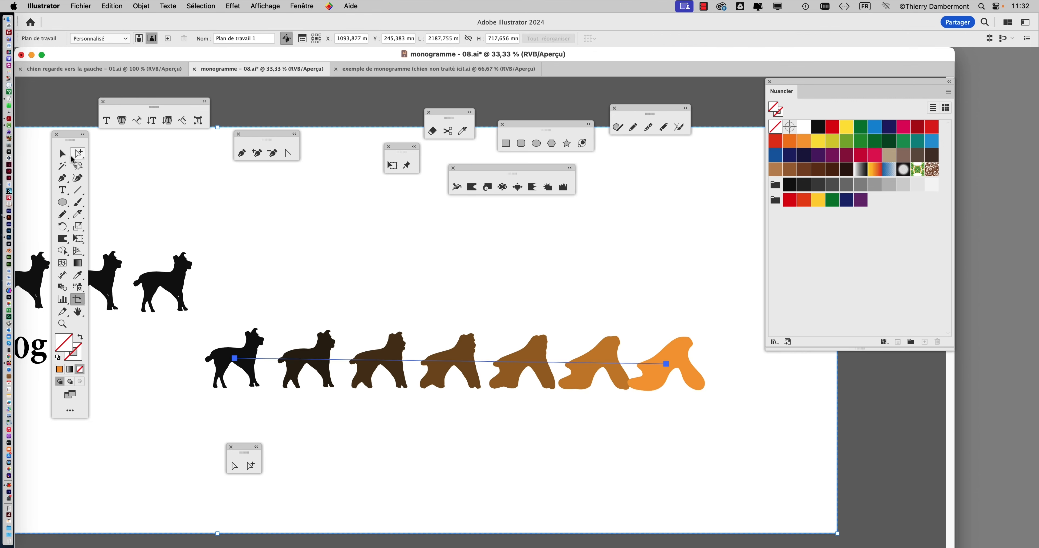
{"action": "left_click_drag", "start_coordinate": [686, 359], "coordinate": [728, 356]}
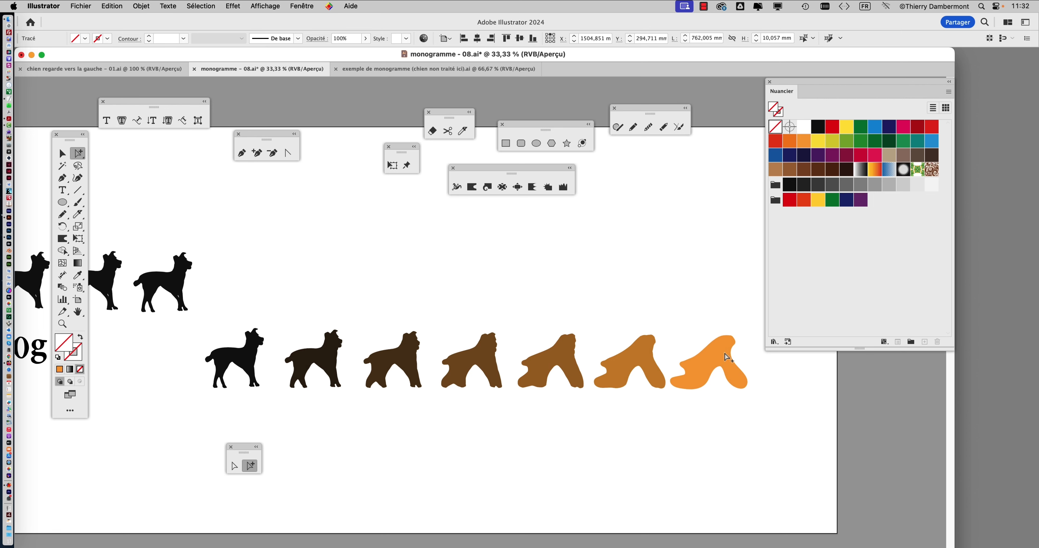
- Examine the intermediate silhouettes and the blend spine between the black dog and the orange shape
{"action": "scroll", "coordinate": [258, 408], "scroll_direction": "right", "scroll_amount": 5}
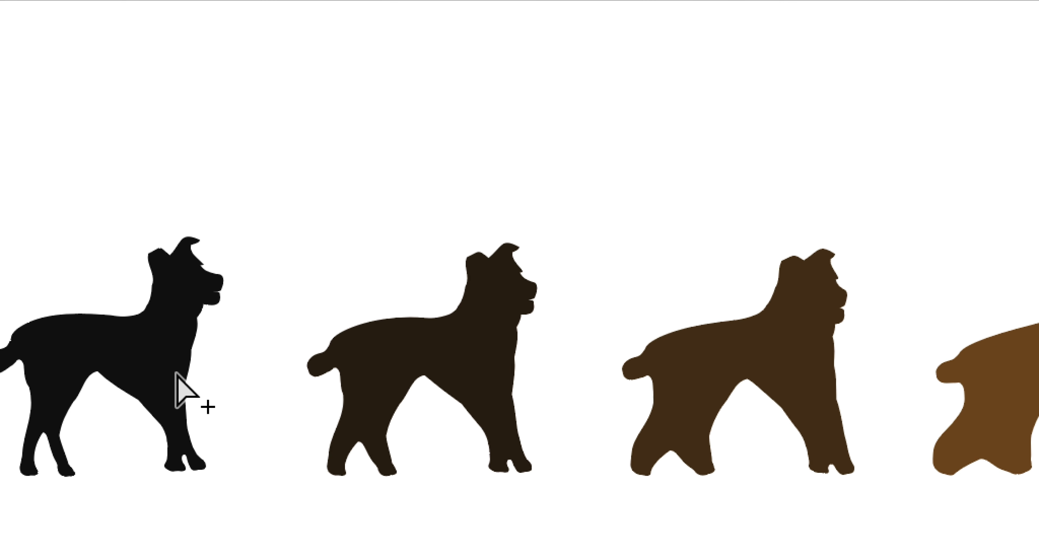
{"action": "left_click", "coordinate": [172, 369]}
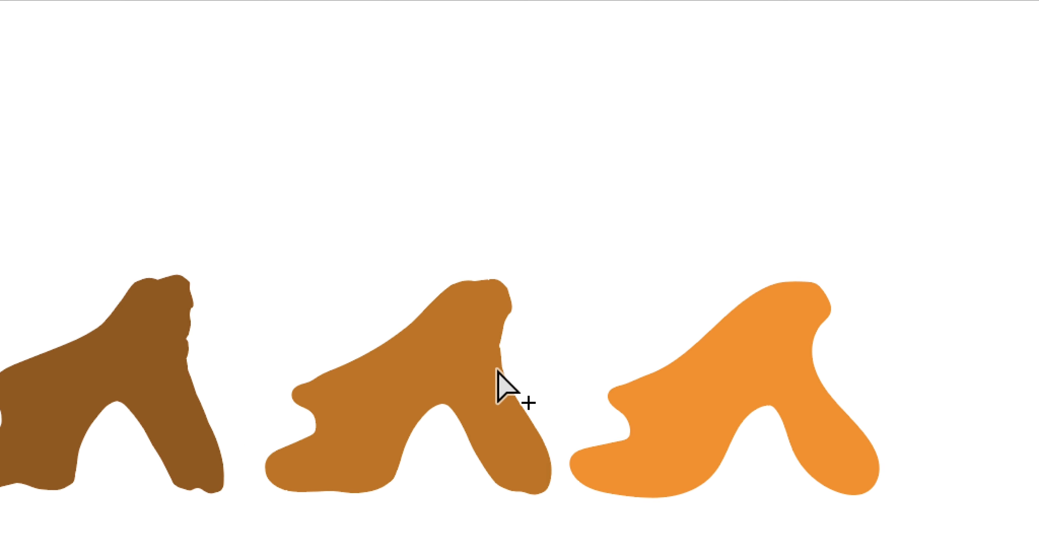
{"action": "left_click", "coordinate": [530, 373]}
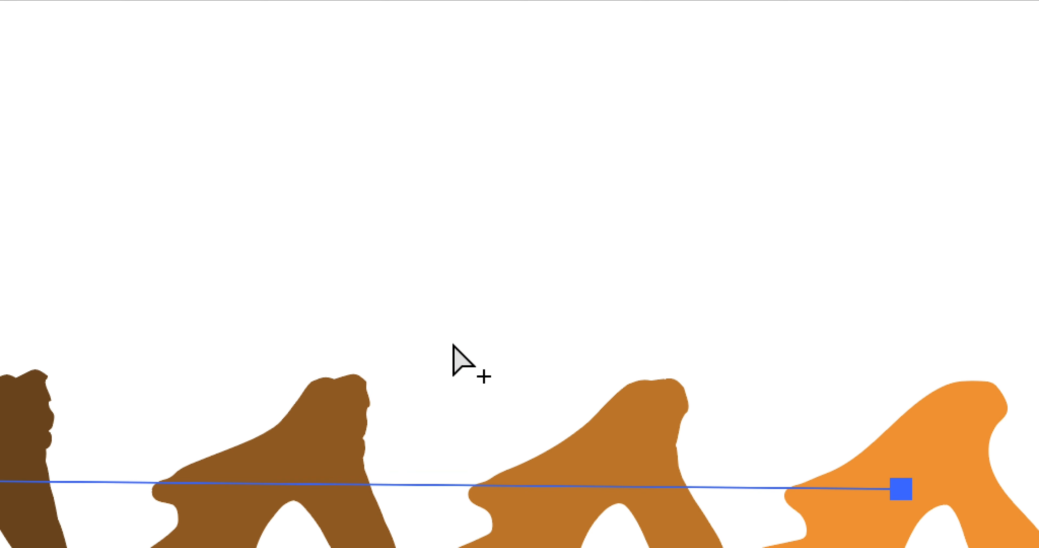
{"action": "left_click", "coordinate": [149, 230]}
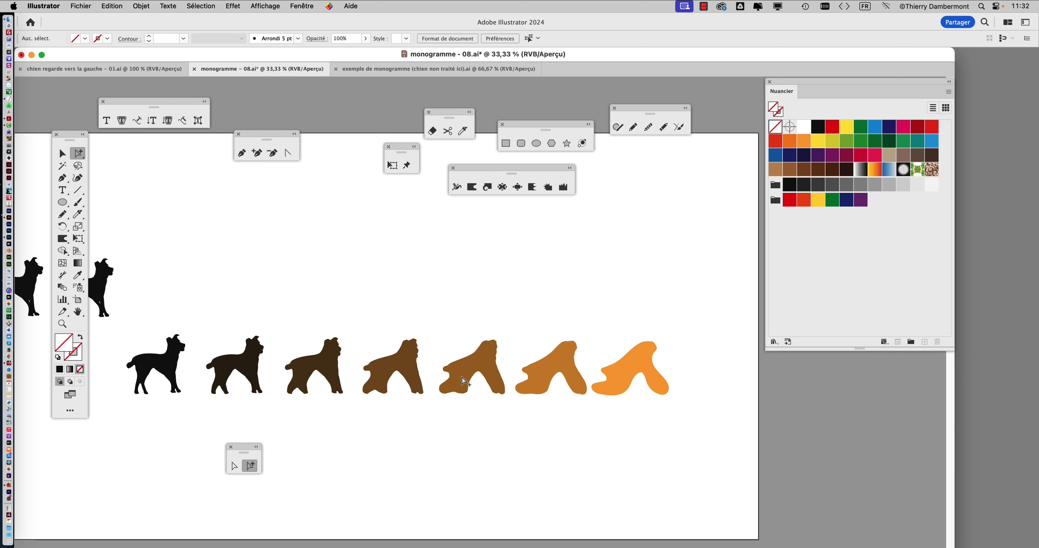
{"action": "left_click_drag", "start_coordinate": [460, 420], "coordinate": [501, 439]}
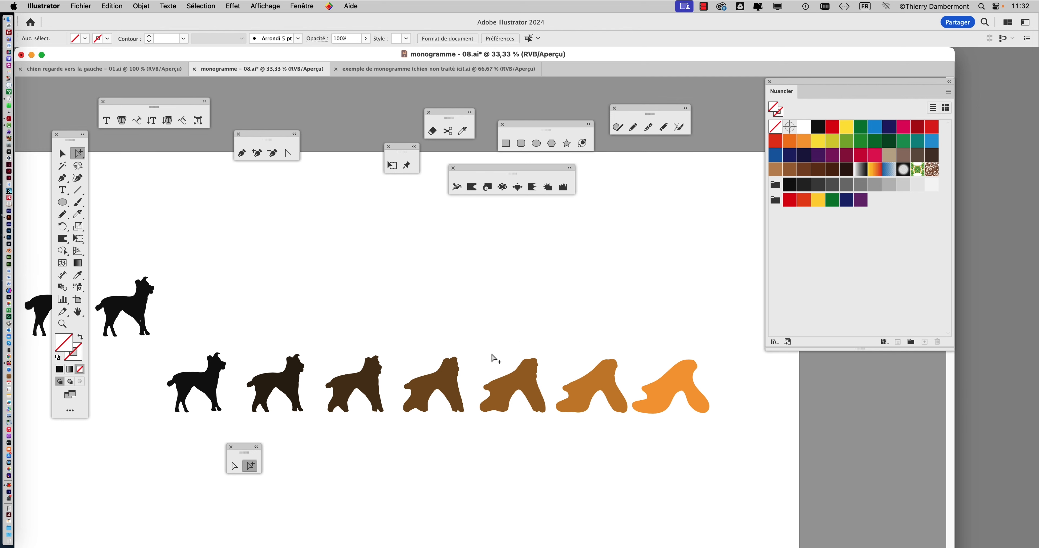
{"action": "left_click", "coordinate": [439, 381]}
{"action": "scroll", "coordinate": [437, 381], "scroll_direction": "up", "scroll_amount": 2}
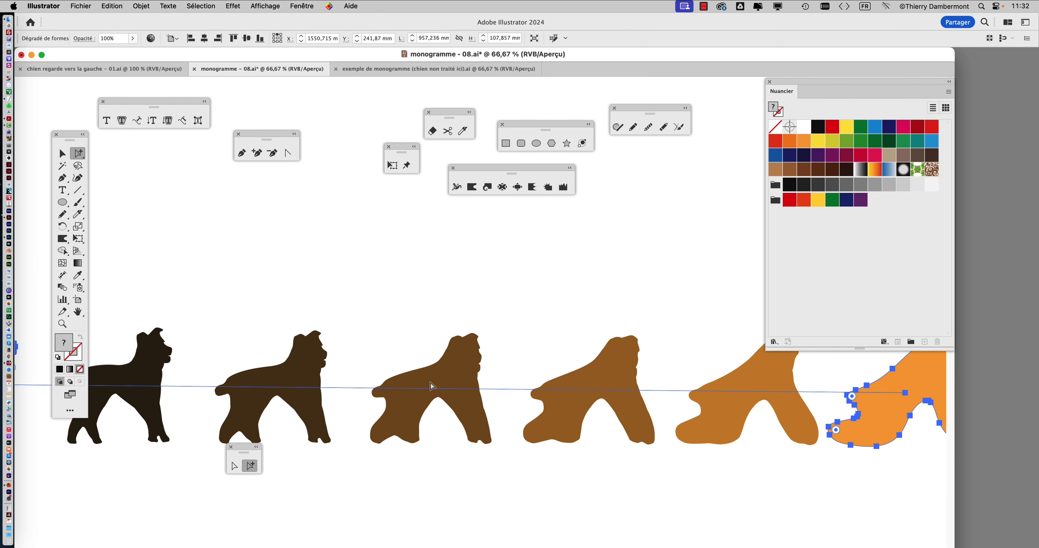
{"action": "left_click_drag", "start_coordinate": [326, 405], "coordinate": [280, 396]}
{"action": "scroll", "coordinate": [353, 398], "scroll_direction": "down", "scroll_amount": 2}
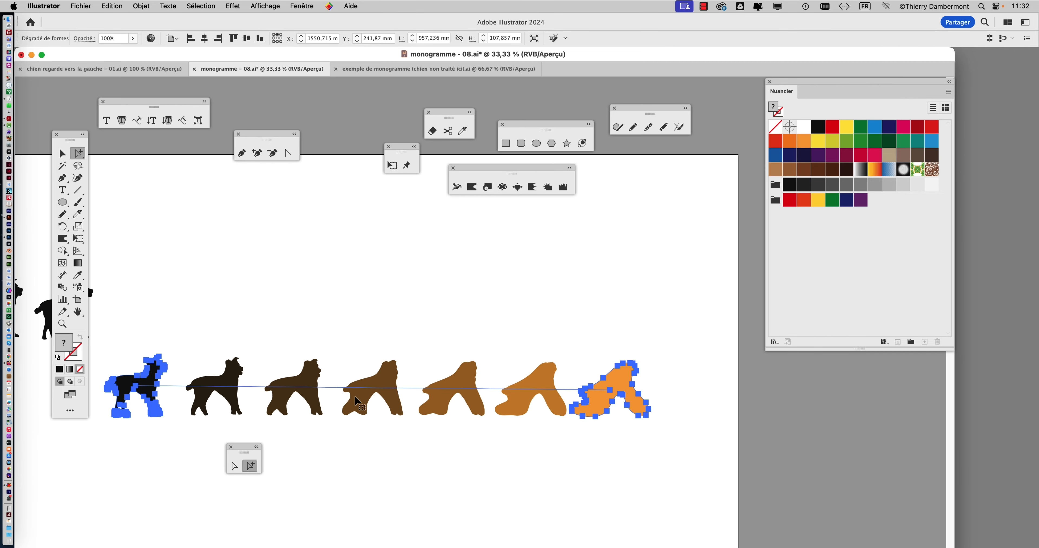
{"action": "left_click", "coordinate": [406, 421]}
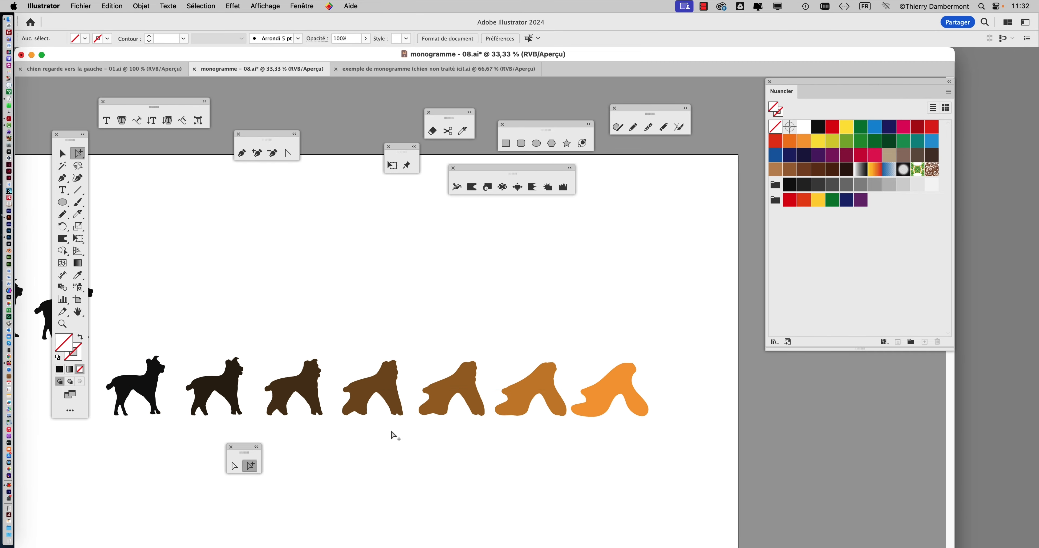
- Deselect the blend and move only its orange end shape further right, near the artboard's right edge, with the Group Selection tool
{"action": "left_click", "coordinate": [374, 396]}
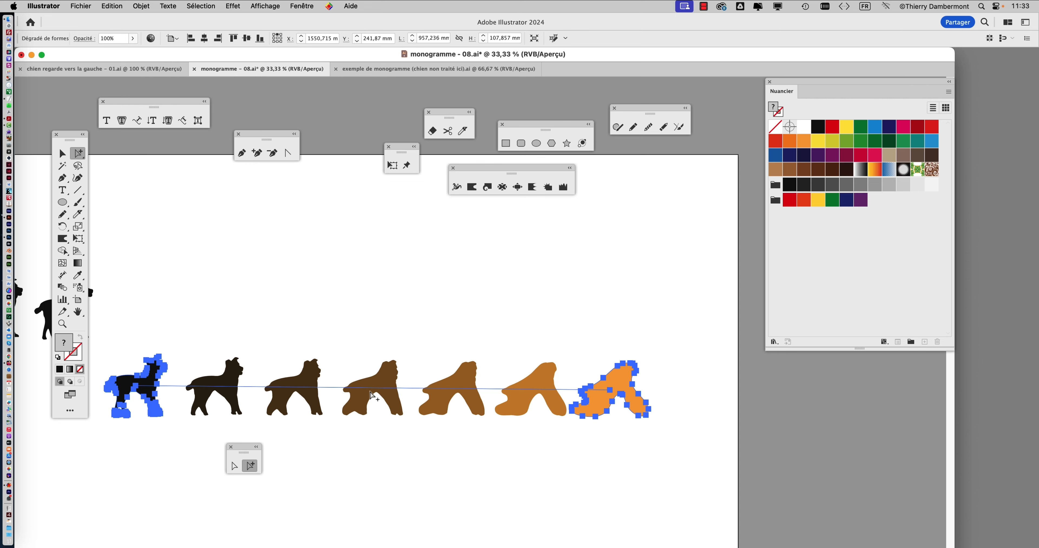
{"action": "left_click", "coordinate": [627, 432]}
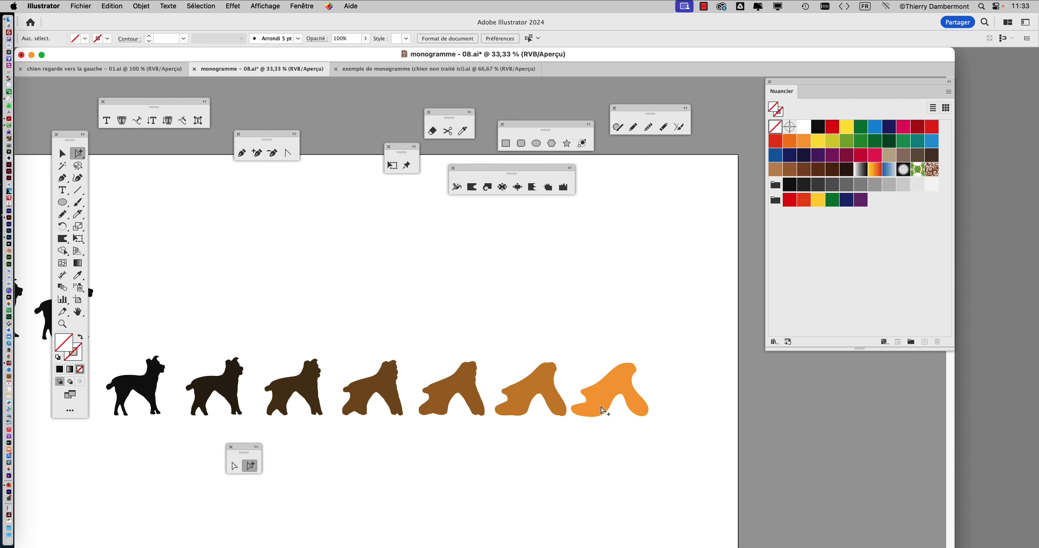
{"action": "left_click_drag", "start_coordinate": [618, 405], "coordinate": [677, 400]}
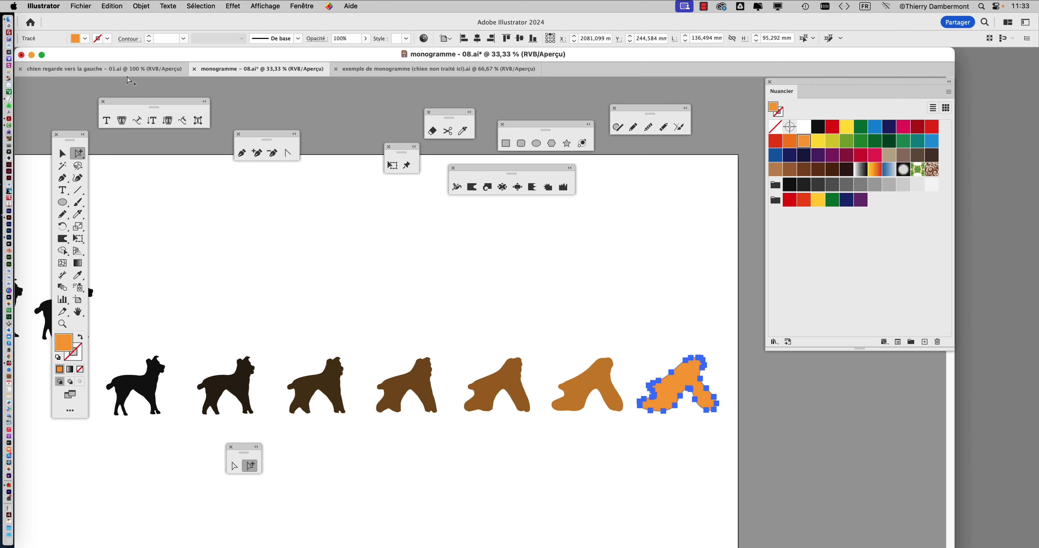
- Set the blend's spacing to 7 intermediate steps in the blend options
{"action": "left_click", "coordinate": [138, 5]}
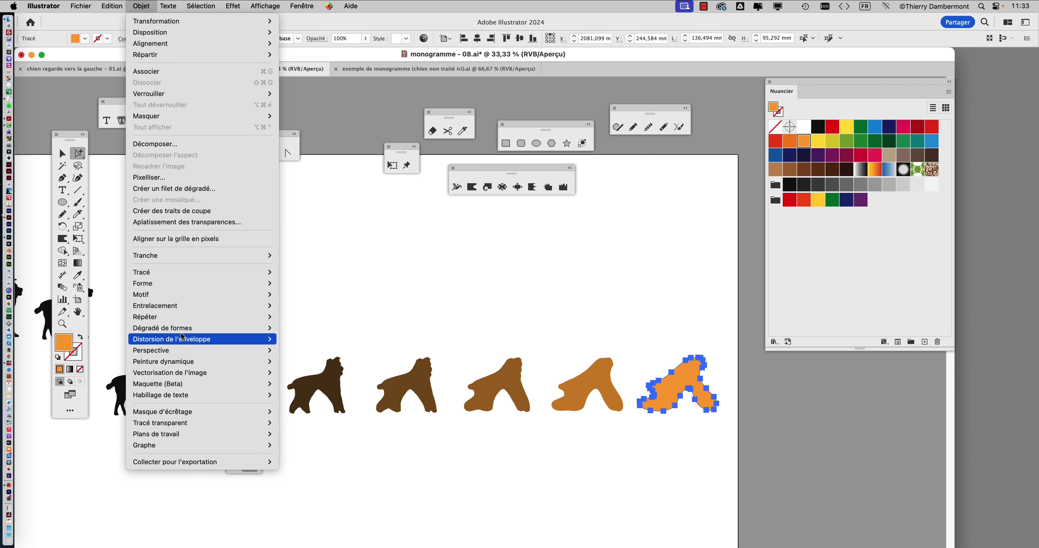
{"action": "mouse_move", "coordinate": [191, 332]}
{"action": "left_click", "coordinate": [318, 355]}
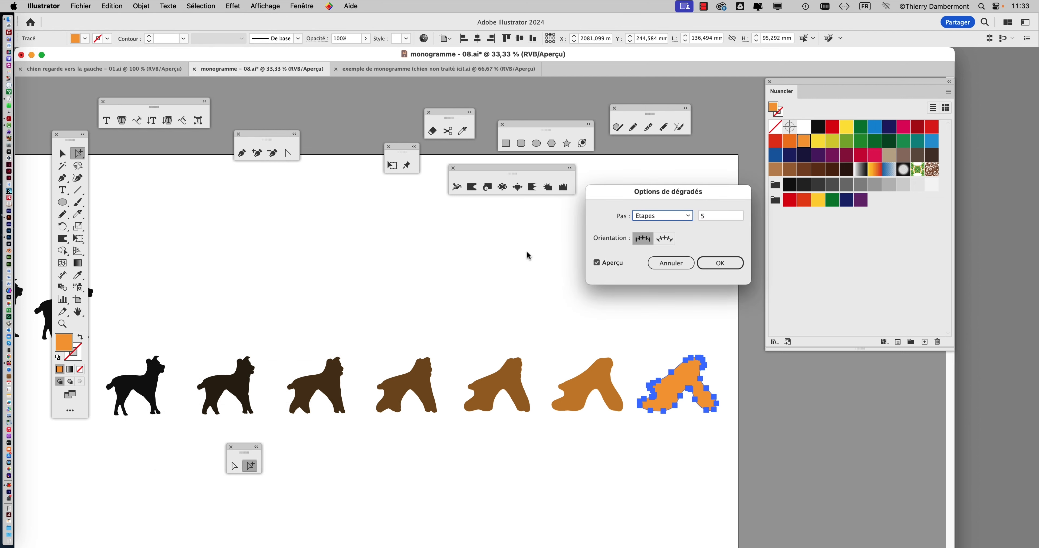
{"action": "left_click_drag", "start_coordinate": [706, 220], "coordinate": [699, 219]}
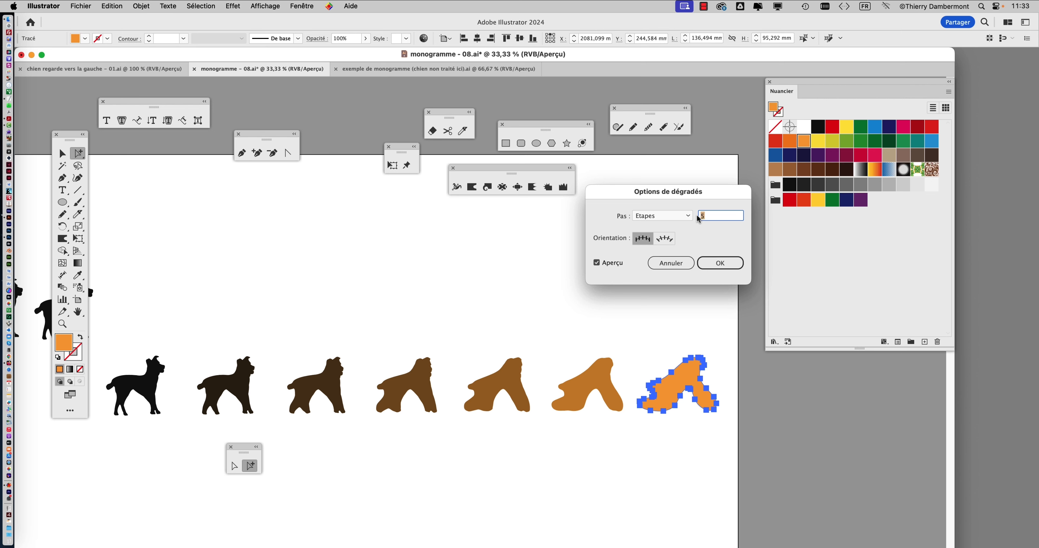
{"action": "type", "text": "7"}
{"action": "left_click", "coordinate": [720, 263]}
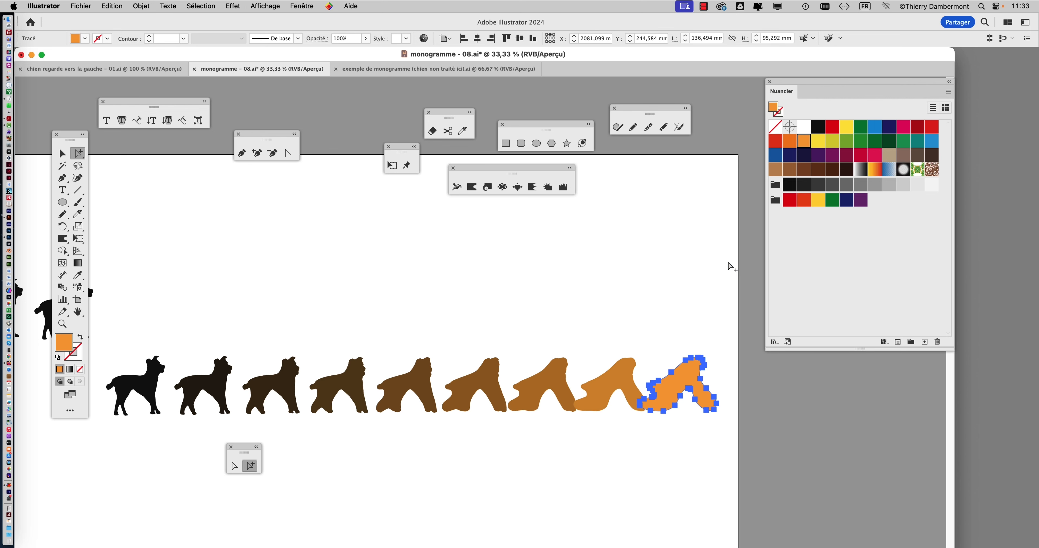
- Move the orange end shape beyond the artboard's right edge, and shift the whole blend down and left inside the artboard
{"action": "left_click", "coordinate": [523, 300]}
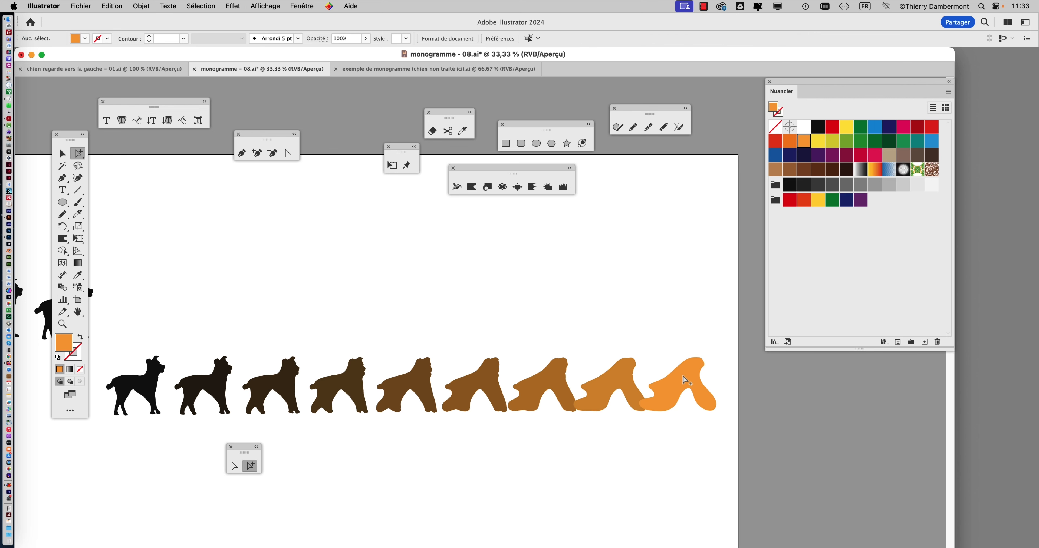
{"action": "left_click_drag", "start_coordinate": [720, 390], "coordinate": [845, 390]}
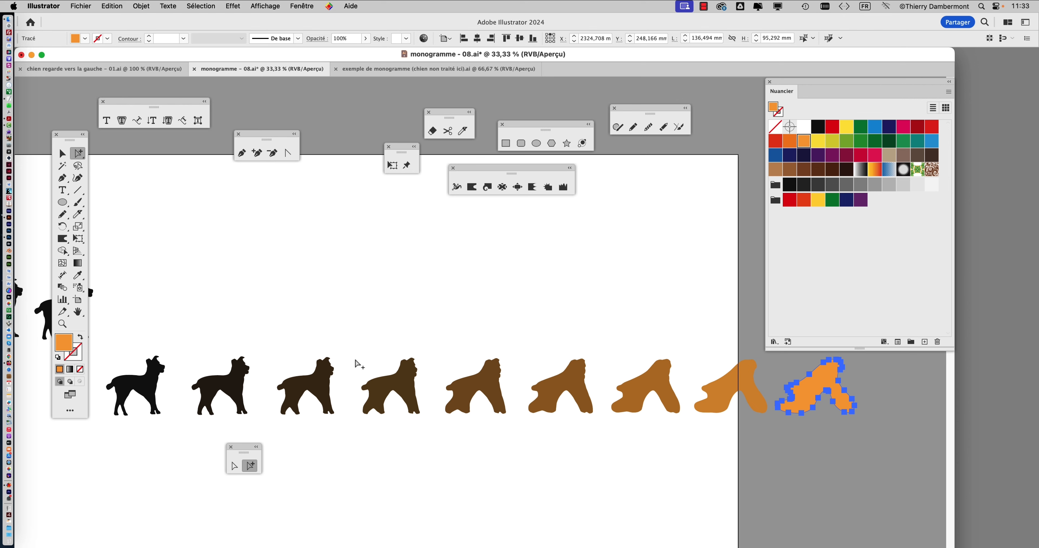
{"action": "left_click", "coordinate": [62, 153]}
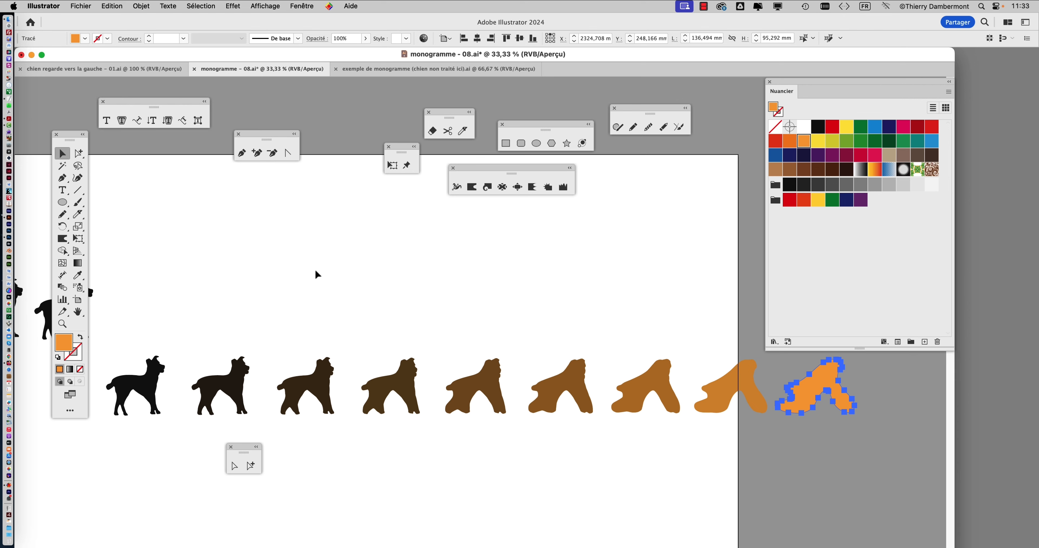
{"action": "scroll", "coordinate": [314, 276], "scroll_direction": "down", "scroll_amount": 1}
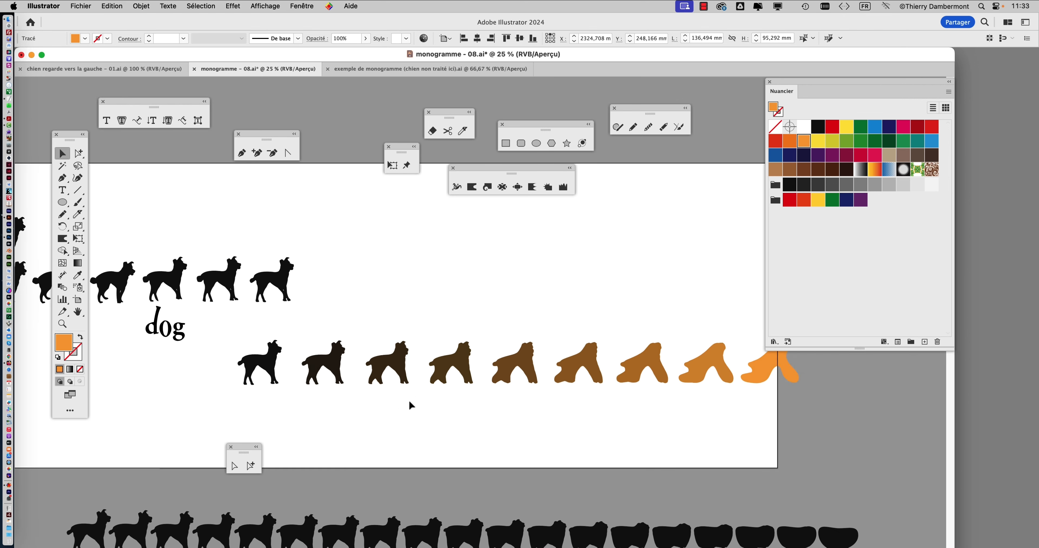
{"action": "left_click", "coordinate": [428, 319]}
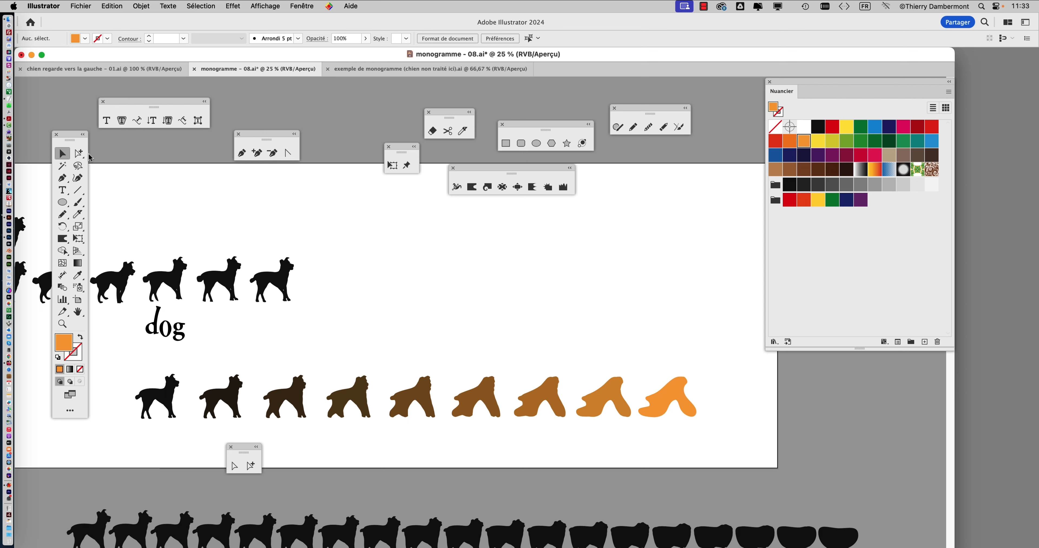
- Move only the orange end shape slightly left with the Group Selection tool to tighten the spacing between silhouettes
{"action": "left_click", "coordinate": [79, 154]}
{"action": "left_click", "coordinate": [676, 401]}
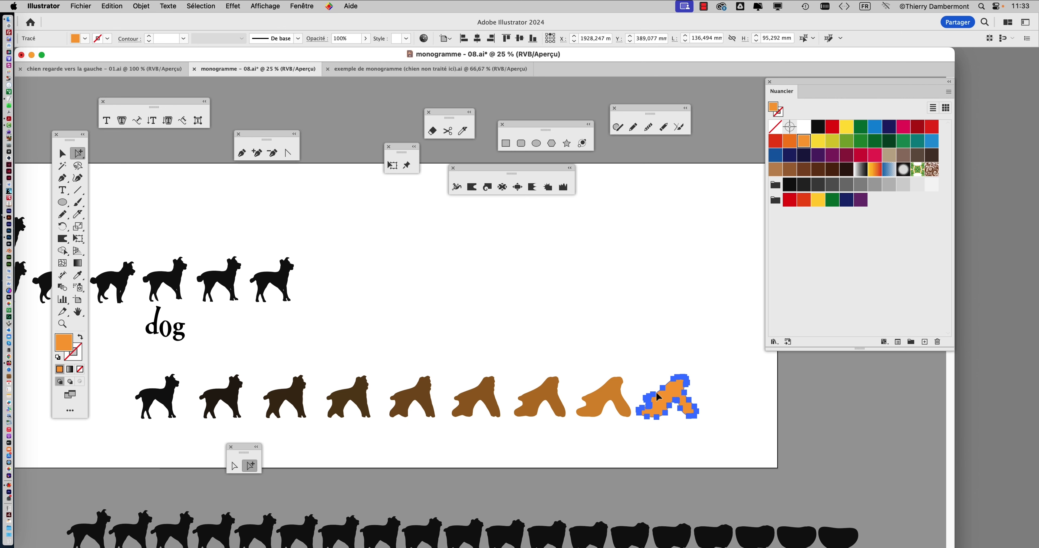
{"action": "left_click_drag", "start_coordinate": [656, 397], "coordinate": [623, 393]}
{"action": "left_click", "coordinate": [513, 441]}
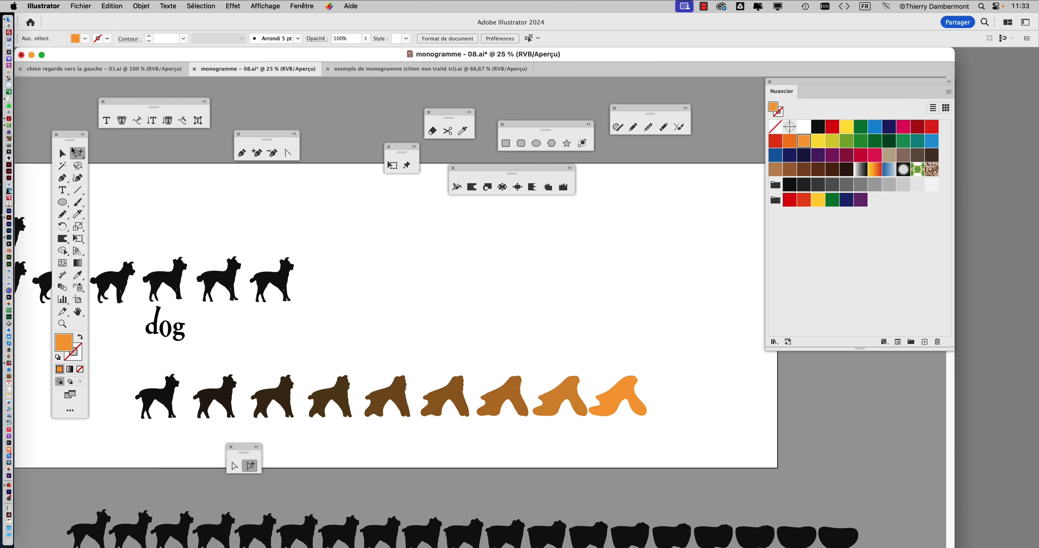
- Select the whole blend and expand it into separate silhouettes
{"action": "left_click", "coordinate": [63, 151]}
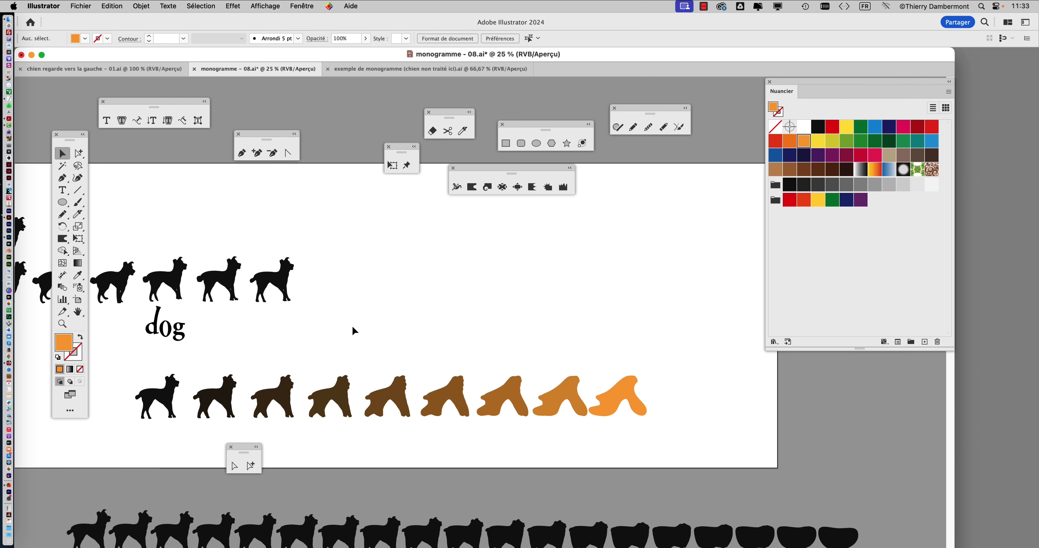
{"action": "left_click", "coordinate": [263, 410]}
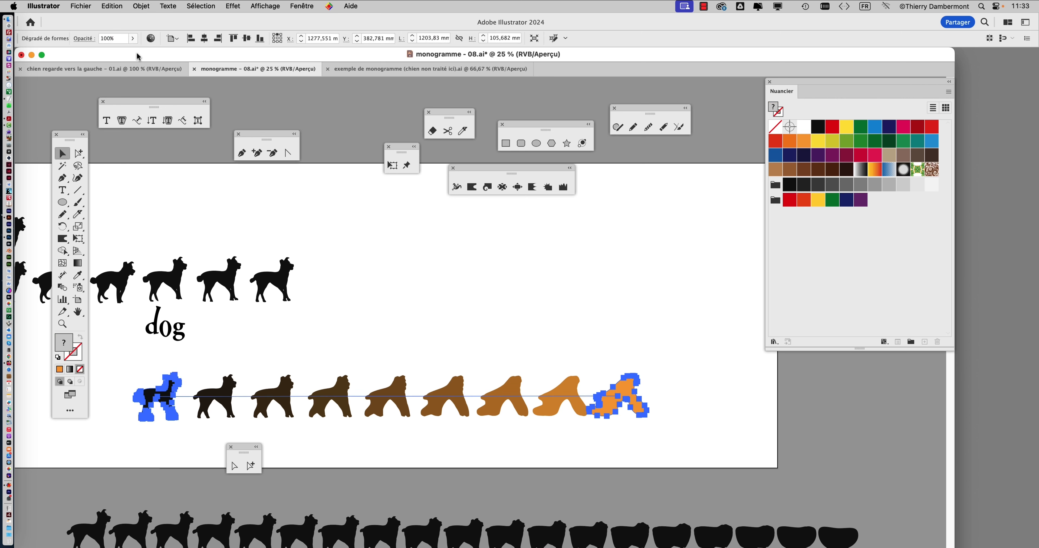
{"action": "left_click", "coordinate": [108, 6]}
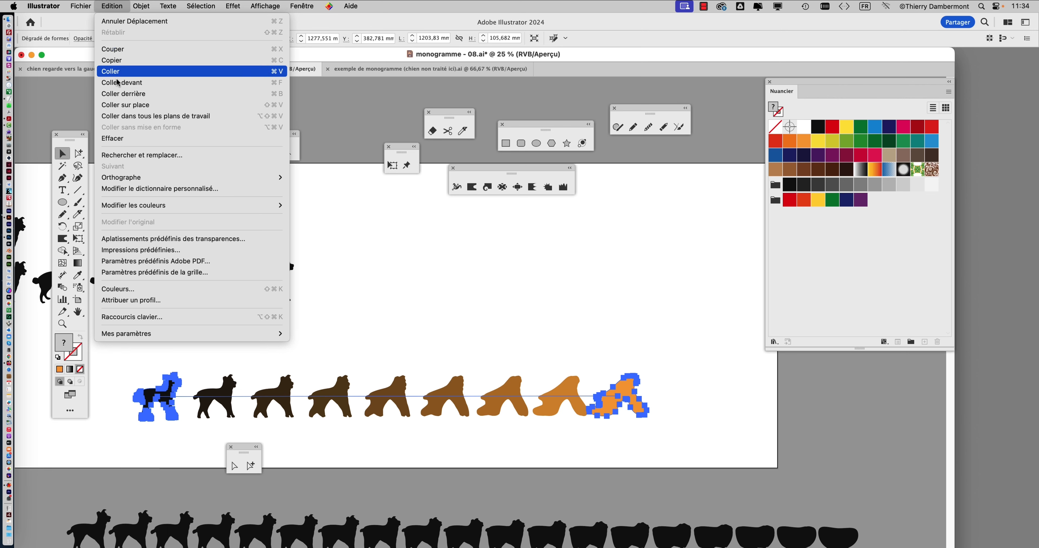
{"action": "mouse_move", "coordinate": [140, 6]}
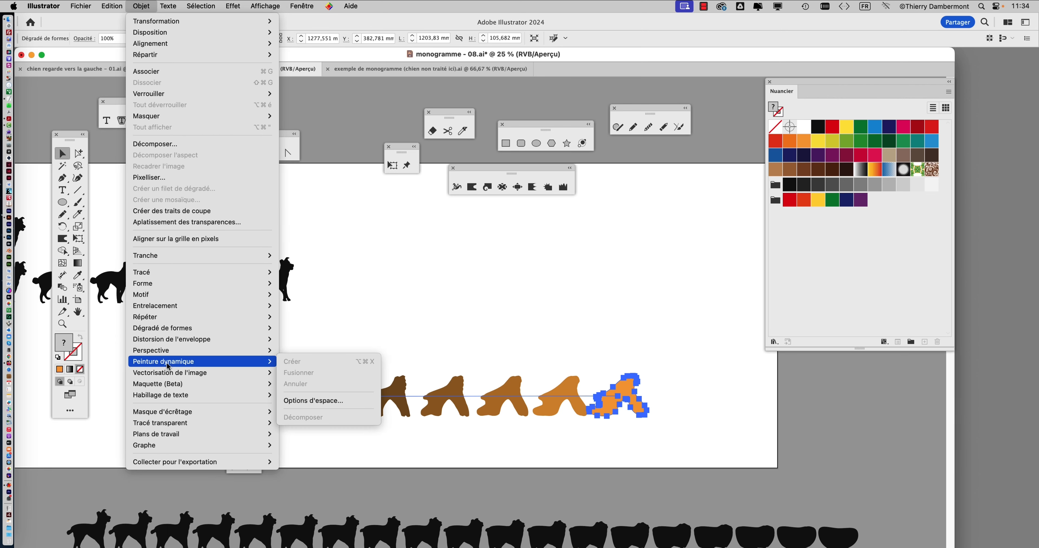
{"action": "mouse_move", "coordinate": [168, 333]}
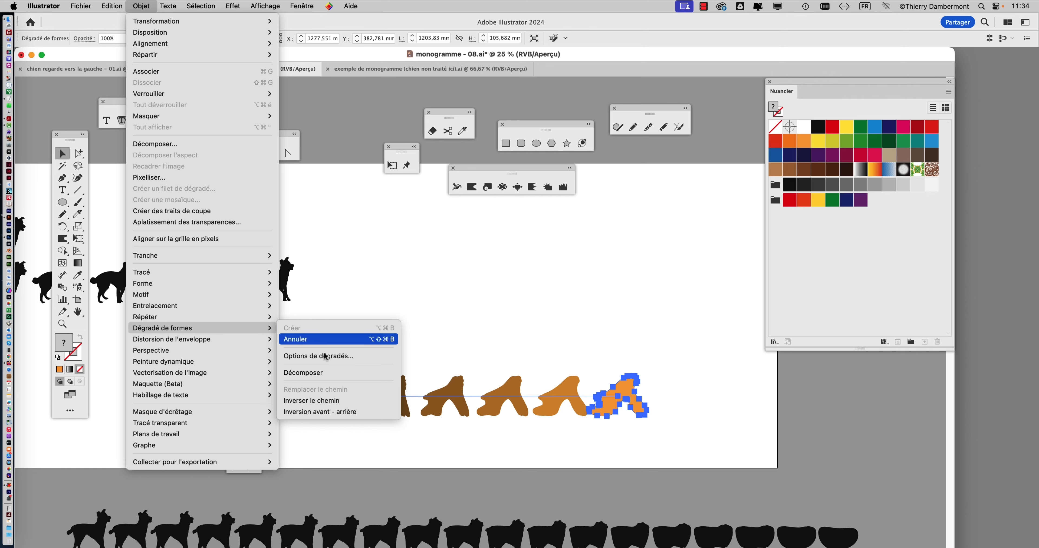
{"action": "left_click", "coordinate": [317, 374]}
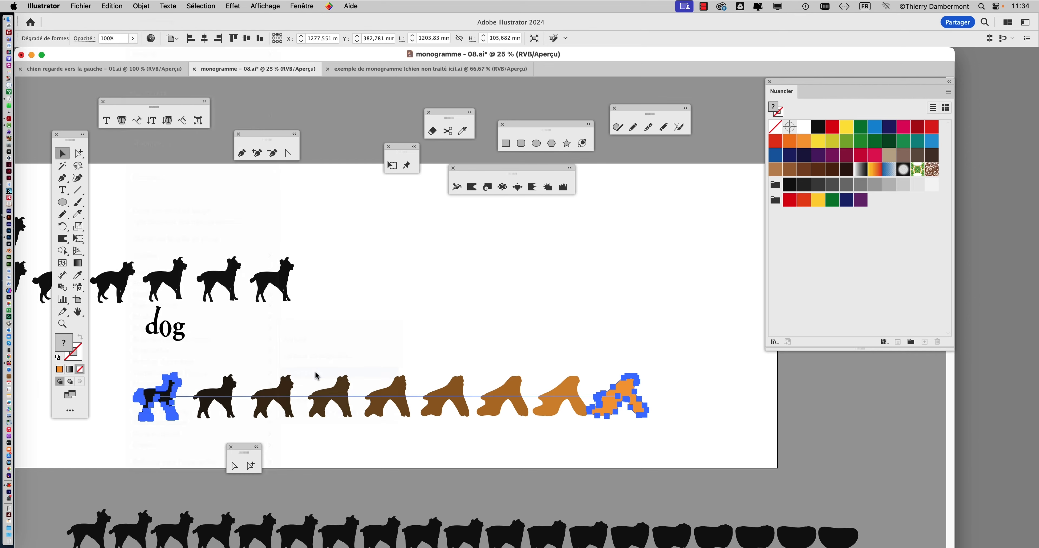
- Deselect the expanded group and check several silhouettes individually with the Group Selection tool
{"action": "left_click", "coordinate": [78, 153]}
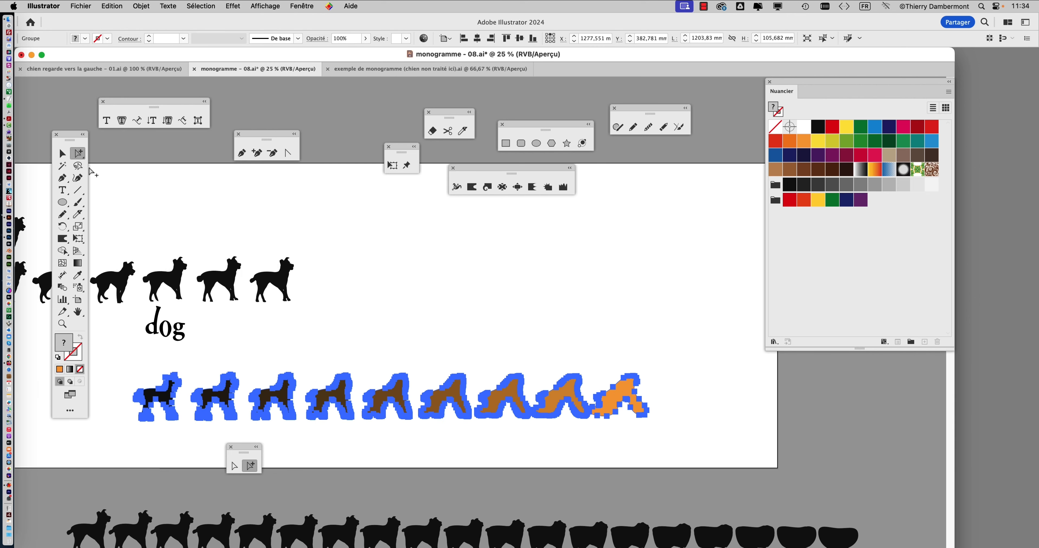
{"action": "scroll", "coordinate": [405, 414], "scroll_direction": "up", "scroll_amount": 2}
{"action": "left_click", "coordinate": [385, 322]}
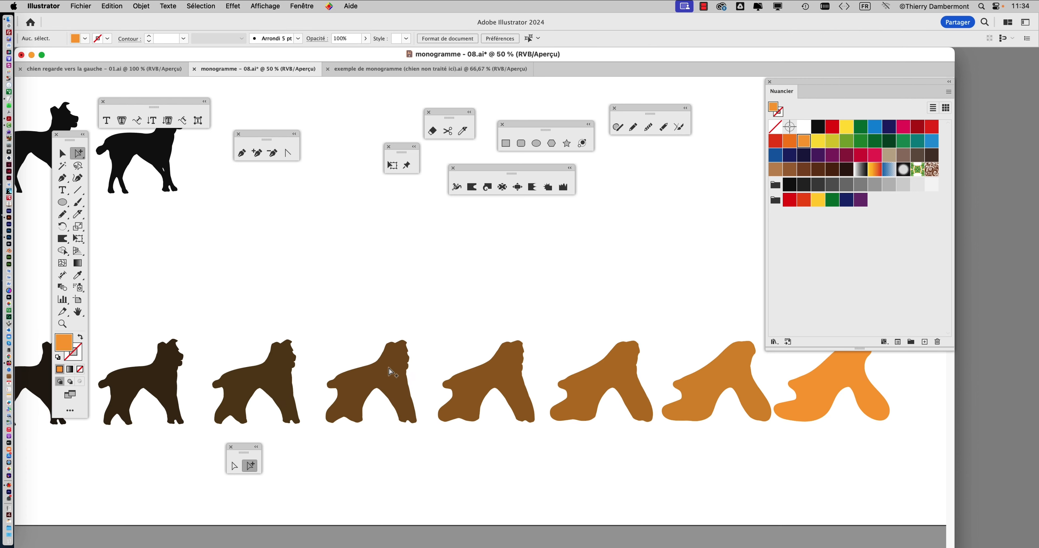
{"action": "left_click", "coordinate": [394, 373]}
{"action": "left_click", "coordinate": [470, 382]}
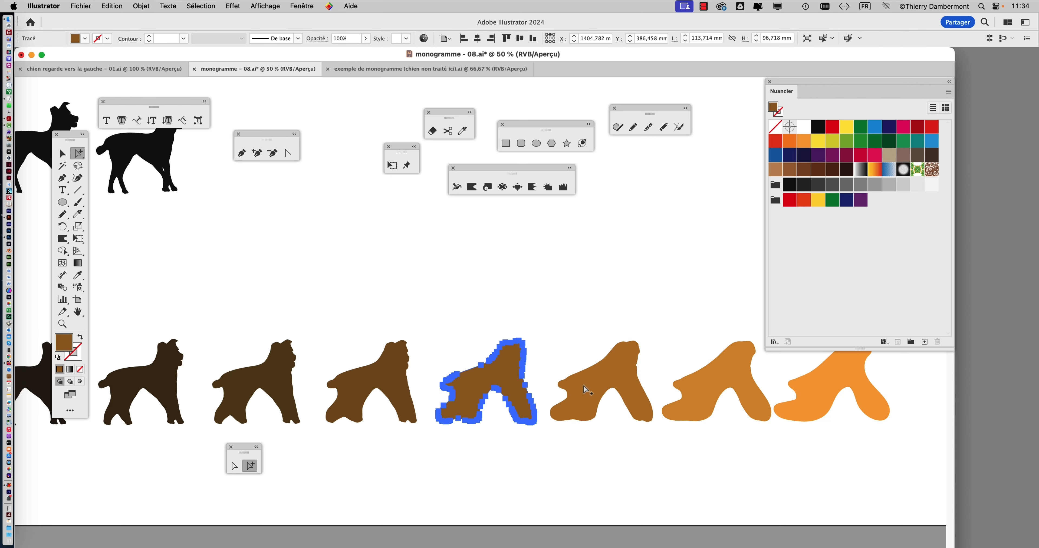
{"action": "left_click", "coordinate": [573, 389]}
{"action": "left_click", "coordinate": [276, 377]}
{"action": "left_click", "coordinate": [164, 369]}
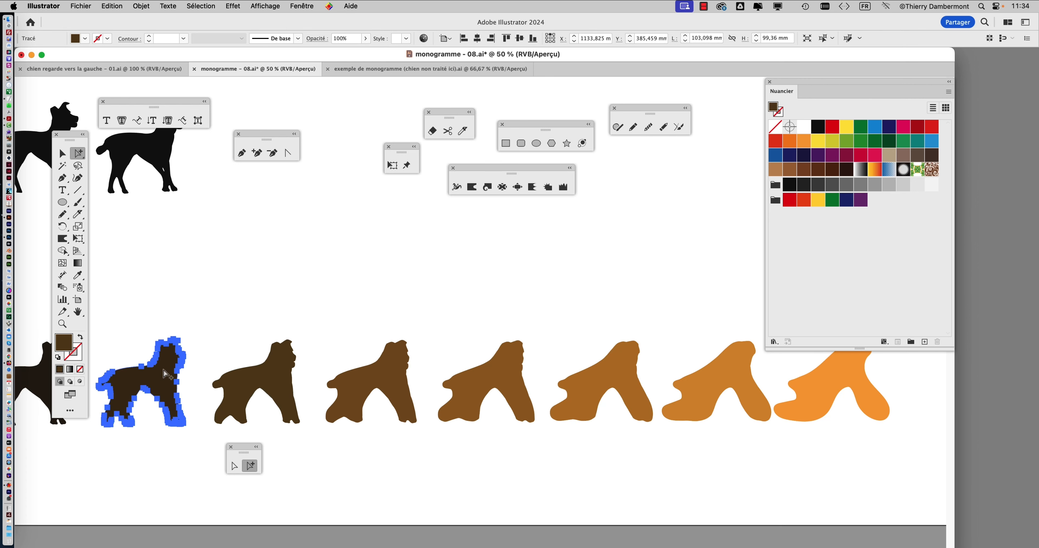
{"action": "left_click_drag", "start_coordinate": [159, 358], "coordinate": [322, 315]}
{"action": "left_click", "coordinate": [213, 341]}
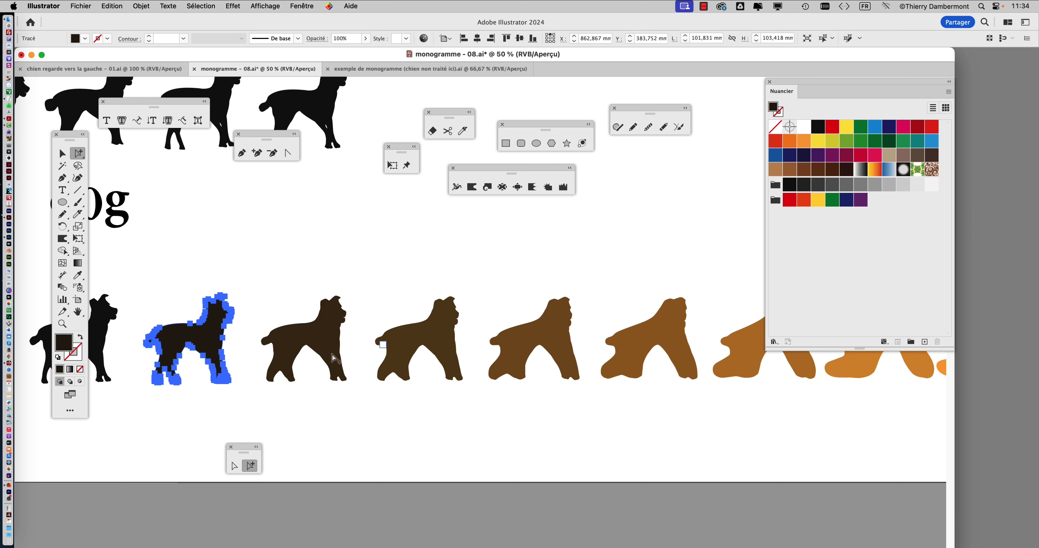
- Examine the separate silhouettes one by one from the light-brown shape beside the orange one back to the third dark dog
{"action": "scroll", "coordinate": [273, 394], "scroll_direction": "right", "scroll_amount": 10}
{"action": "scroll", "coordinate": [438, 399], "scroll_direction": "right", "scroll_amount": 5}
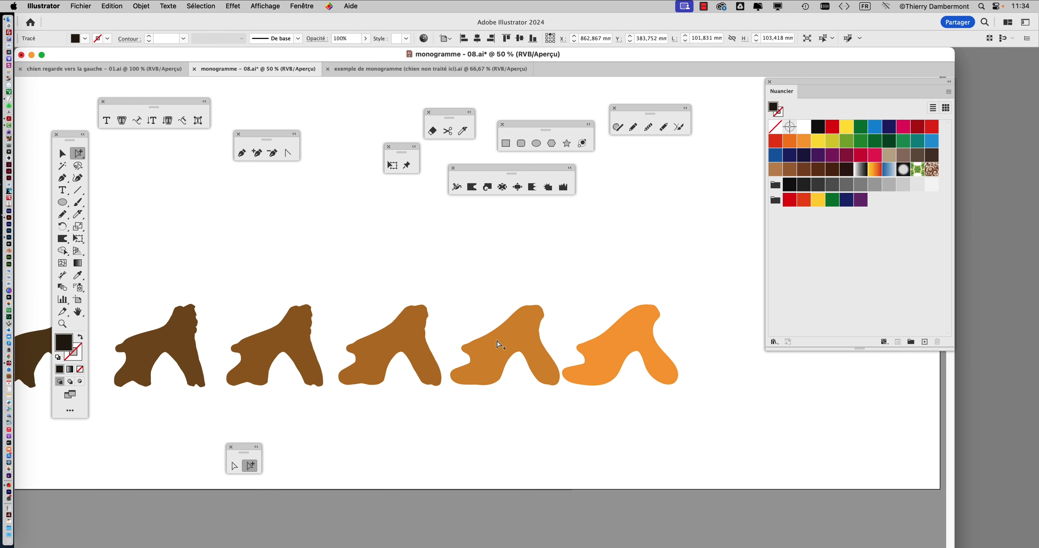
{"action": "left_click", "coordinate": [499, 348]}
{"action": "left_click", "coordinate": [409, 349]}
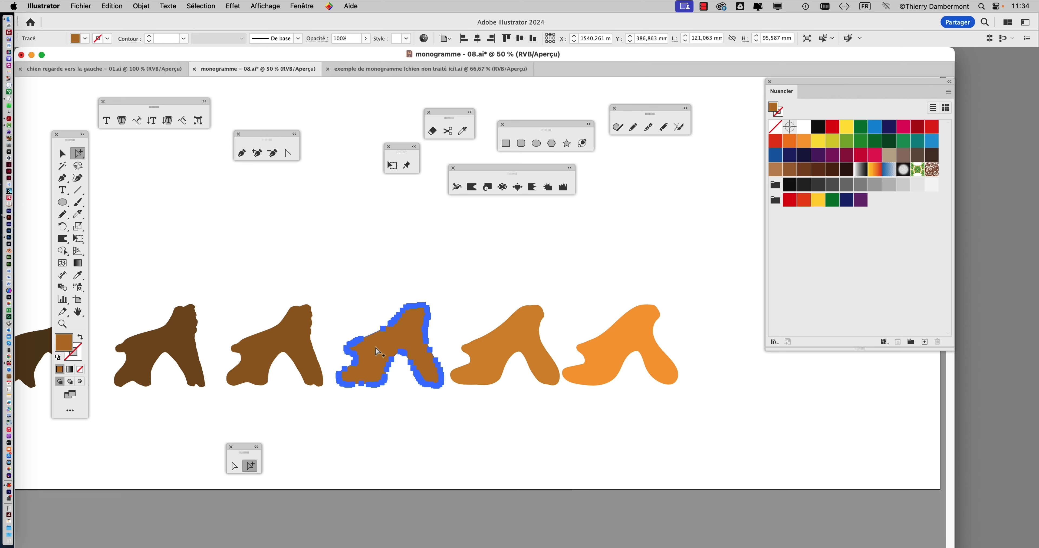
{"action": "left_click", "coordinate": [316, 351]}
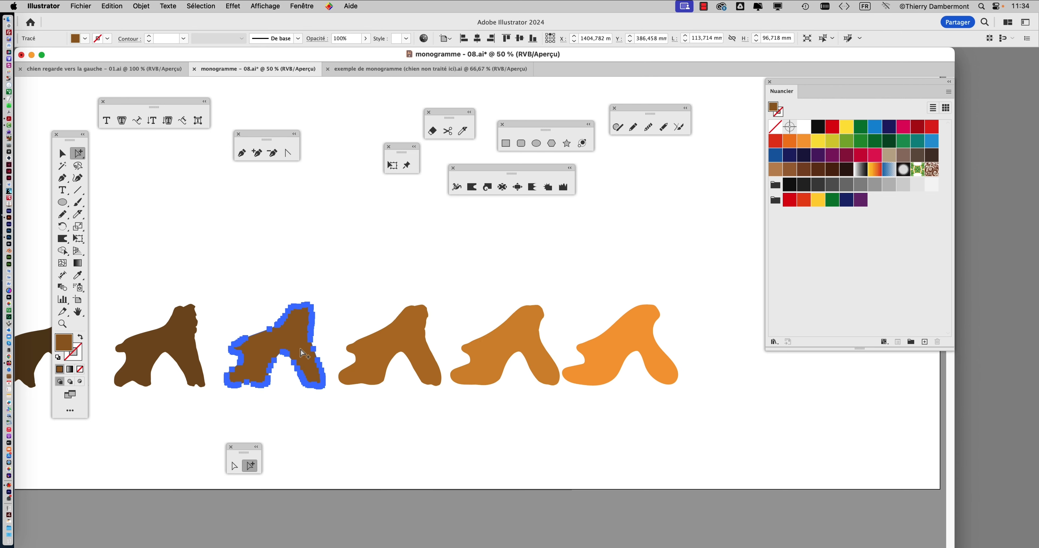
{"action": "scroll", "coordinate": [323, 355], "scroll_direction": "left", "scroll_amount": 5}
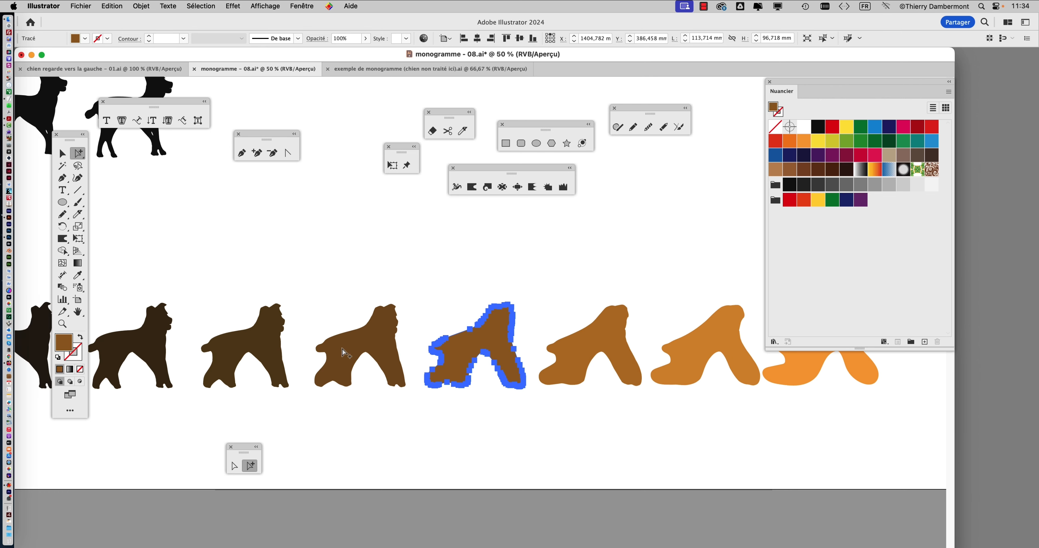
{"action": "left_click", "coordinate": [265, 348]}
{"action": "scroll", "coordinate": [266, 352], "scroll_direction": "left", "scroll_amount": 3}
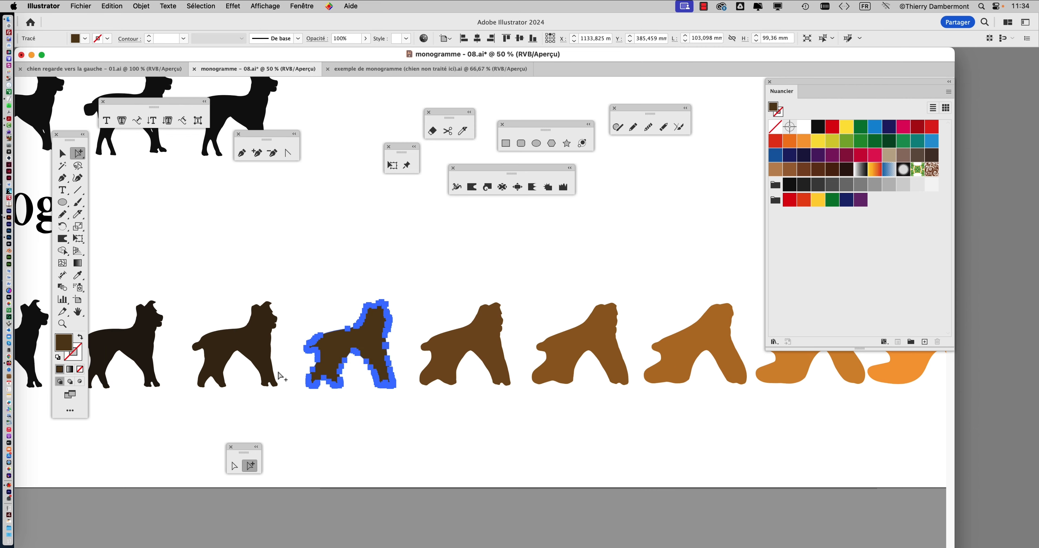
{"action": "left_click", "coordinate": [264, 356]}
{"action": "scroll", "coordinate": [322, 363], "scroll_direction": "left", "scroll_amount": 5}
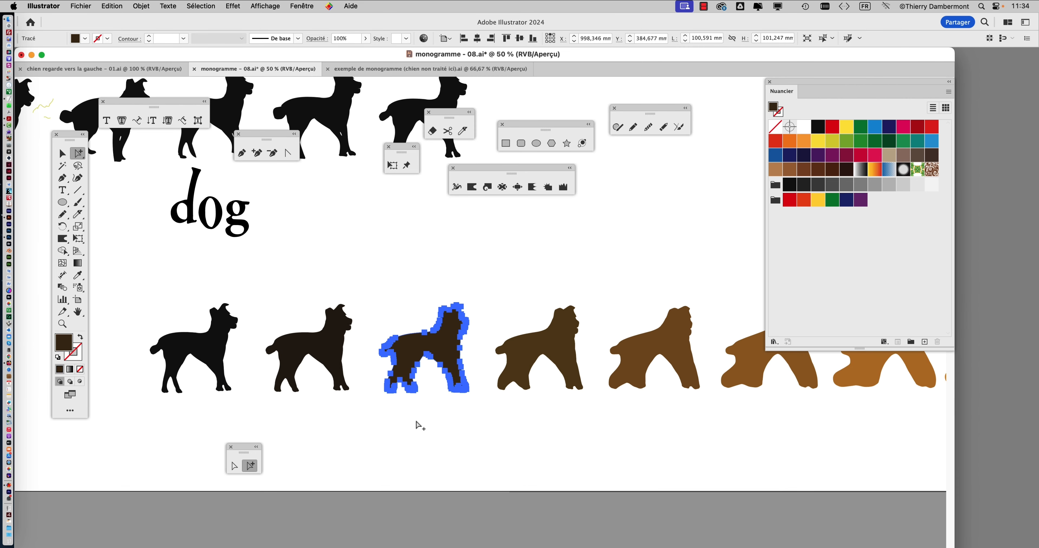
{"action": "left_click", "coordinate": [416, 423]}
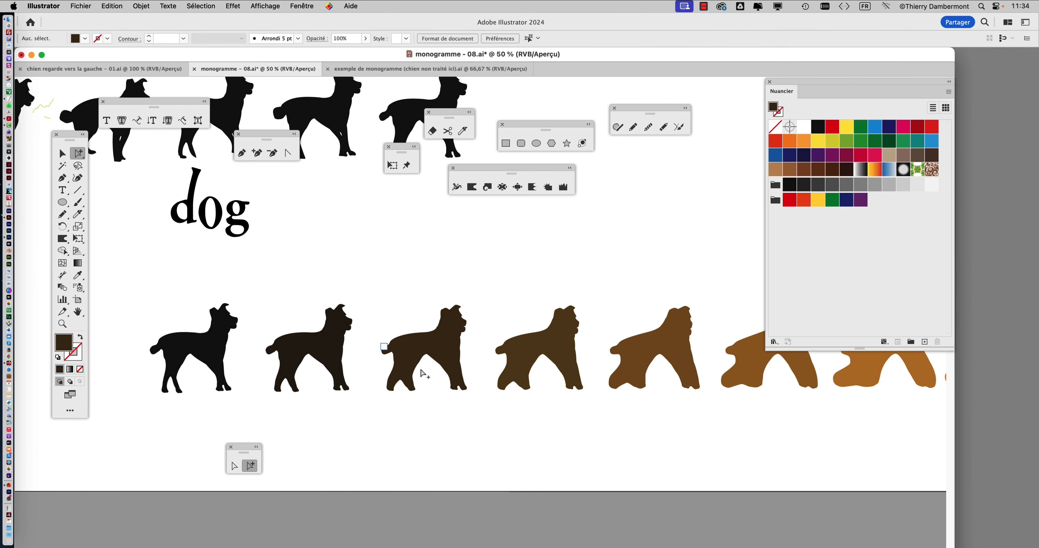
- Select the third silhouette from the black dog and examine its outline and anchor points up close at 100% zoom
{"action": "left_click", "coordinate": [437, 340]}
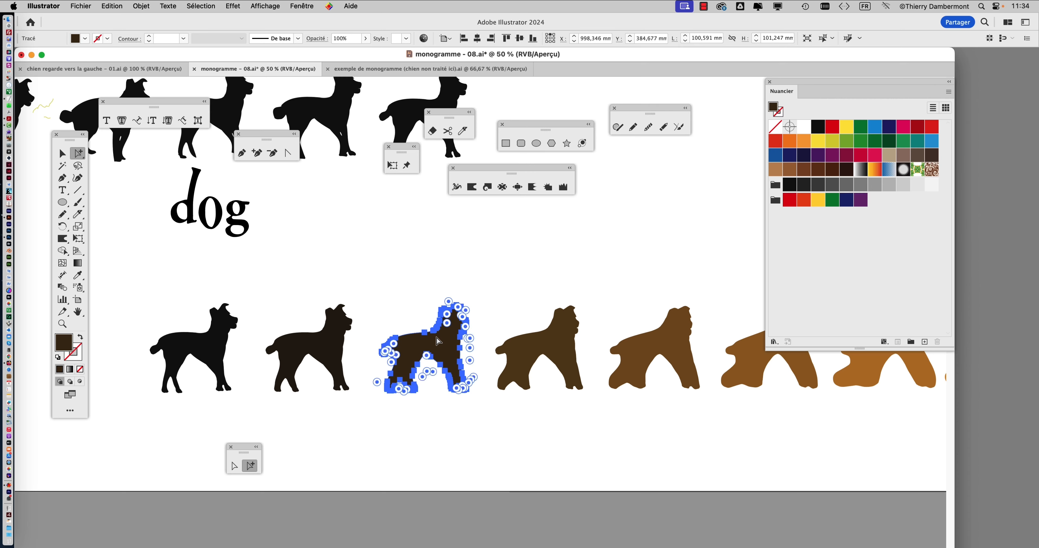
{"action": "key", "text": "super+plus"}
{"action": "key", "text": "super+plus"}
{"action": "key", "text": "super+plus"}
{"action": "key", "text": "super+minus"}
{"action": "key", "text": "super+minus"}
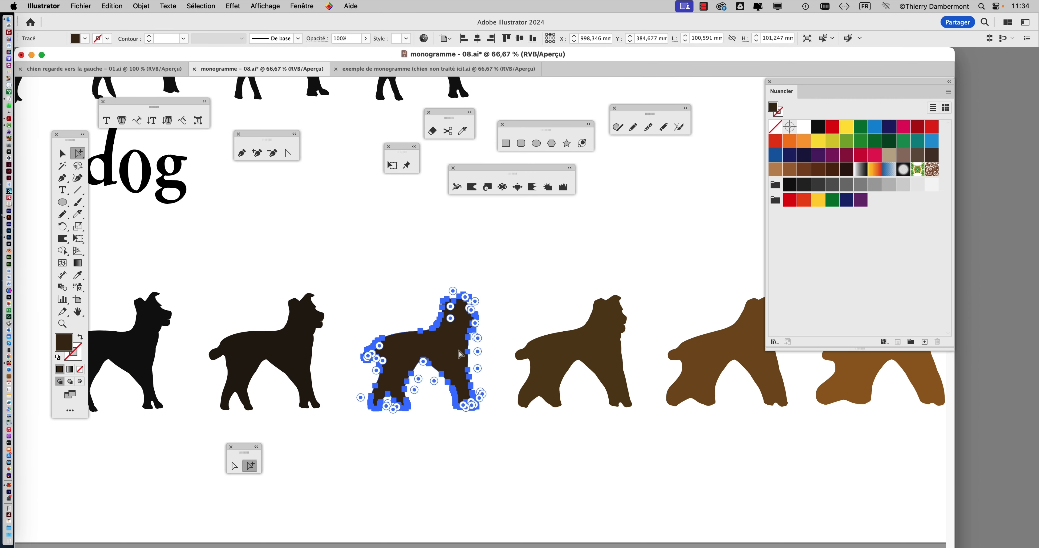
{"action": "key", "text": "super+plus"}
{"action": "left_click", "coordinate": [506, 323]}
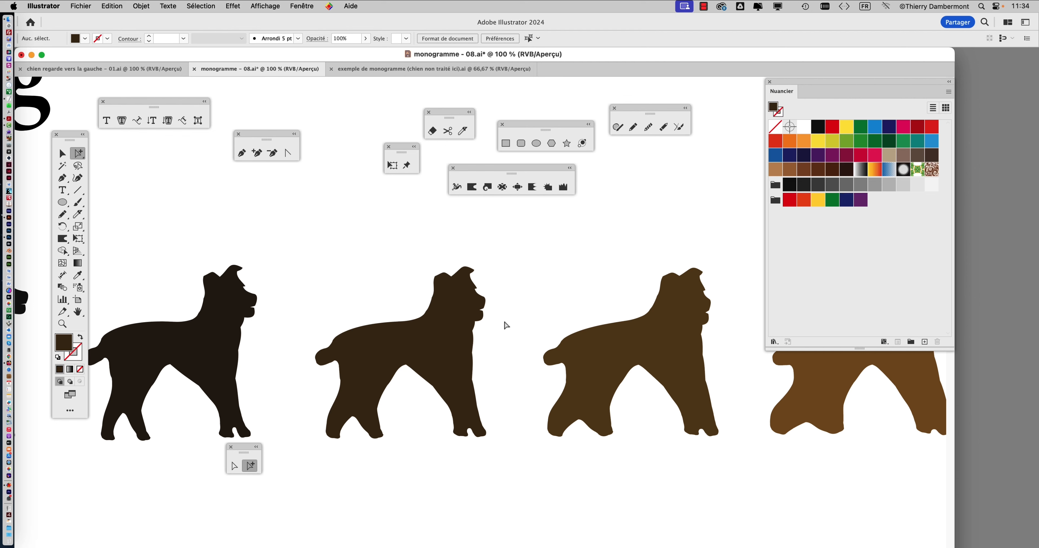
- Reselect the third silhouette from the black dog and examine the entire row of silhouettes through to the orange shape
{"action": "key", "text": "super+minus"}
{"action": "key", "text": "super+minus"}
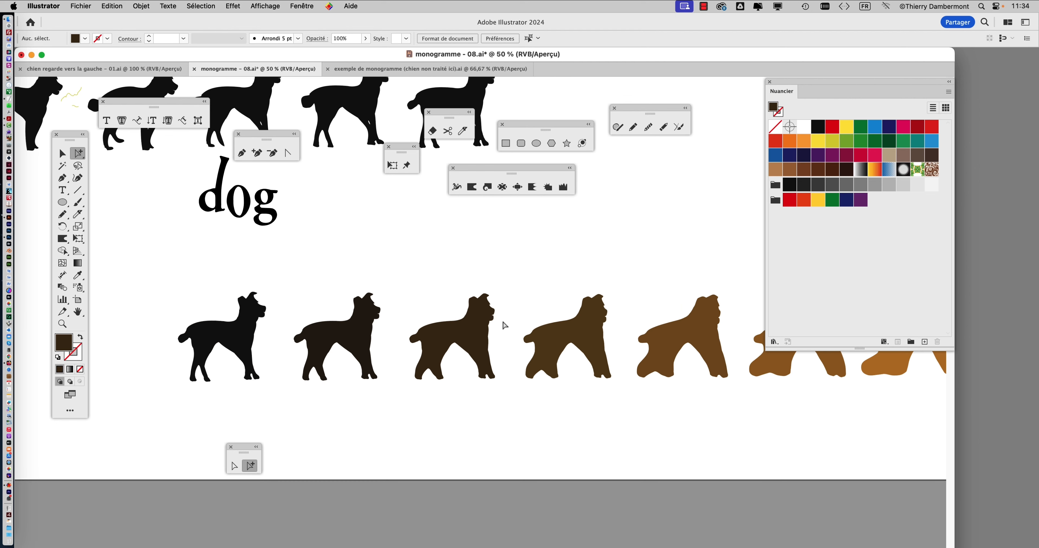
{"action": "left_click", "coordinate": [480, 335]}
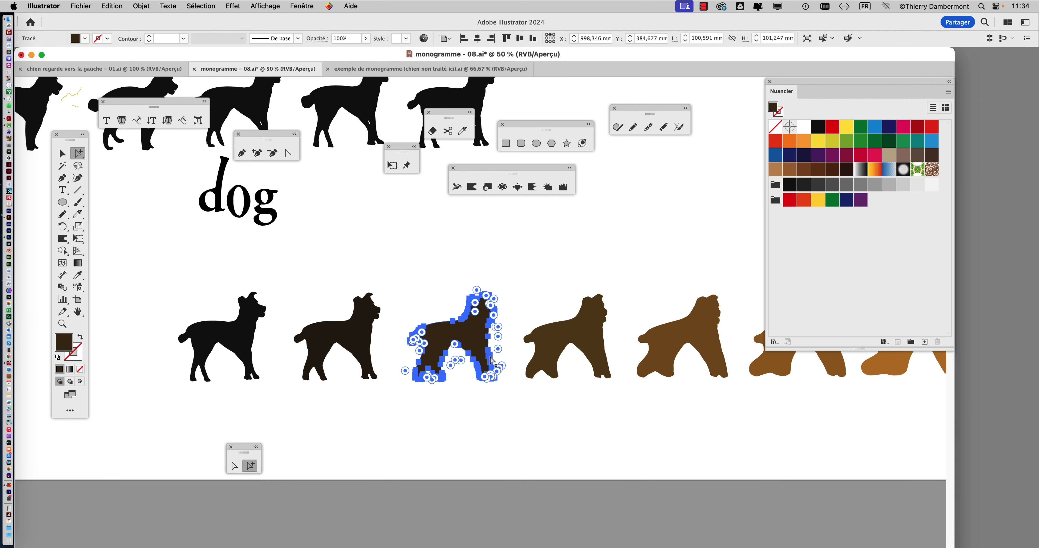
{"action": "key", "text": "super+minus"}
{"action": "left_click_drag", "start_coordinate": [538, 386], "coordinate": [258, 400]}
{"action": "left_click_drag", "start_coordinate": [380, 405], "coordinate": [259, 378]}
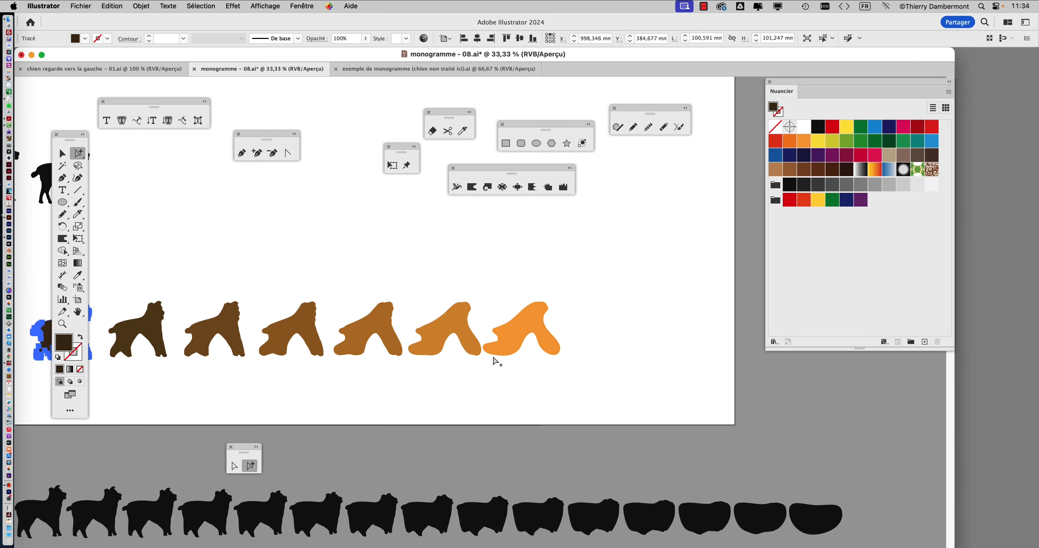
{"action": "scroll", "coordinate": [512, 399], "scroll_direction": "down", "scroll_amount": 1}
{"action": "scroll", "coordinate": [512, 399], "scroll_direction": "left", "scroll_amount": 5}
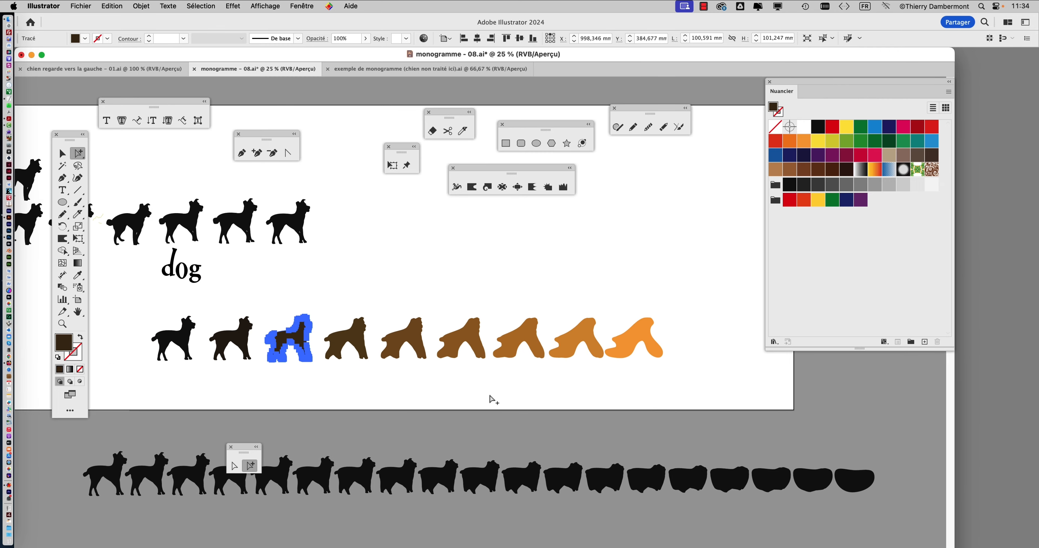
- Deselect everything and save the document under the new name monogramme - 09.ai
{"action": "left_click", "coordinate": [490, 398]}
{"action": "left_click", "coordinate": [80, 6]}
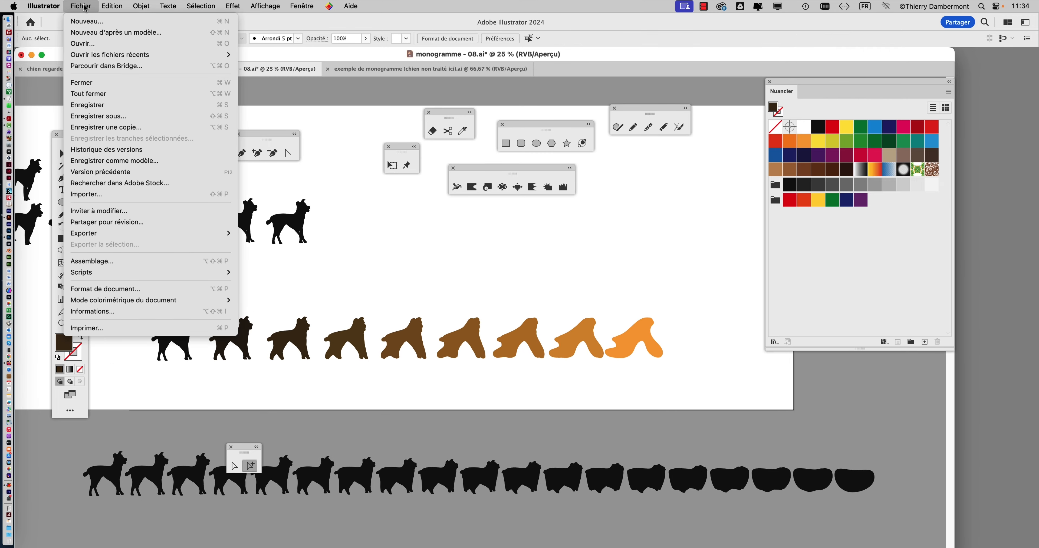
{"action": "left_click", "coordinate": [131, 117]}
{"action": "left_click", "coordinate": [625, 106]}
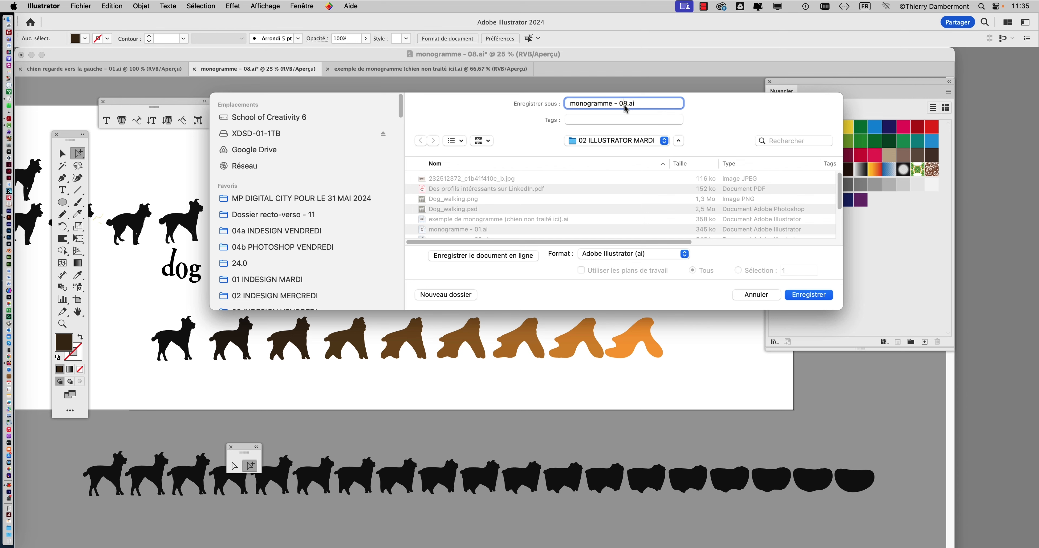
{"action": "key", "text": "shift+Right"}
{"action": "type", "text": "9"}
{"action": "key", "text": "Return"}
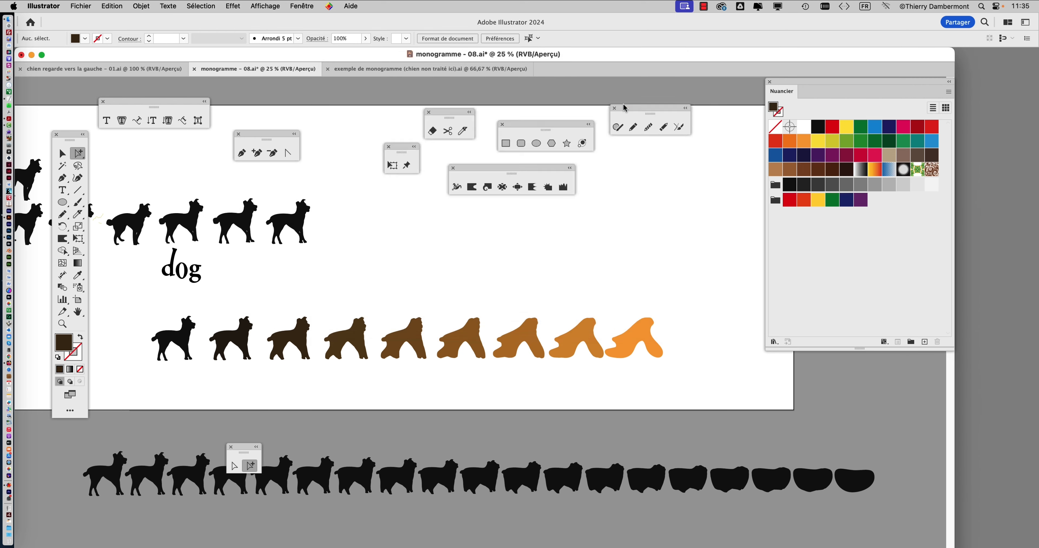
- Switch to Firefox and open the red LONG SHADOW image from the Bing results at full size
{"action": "left_click", "coordinate": [671, 386]}
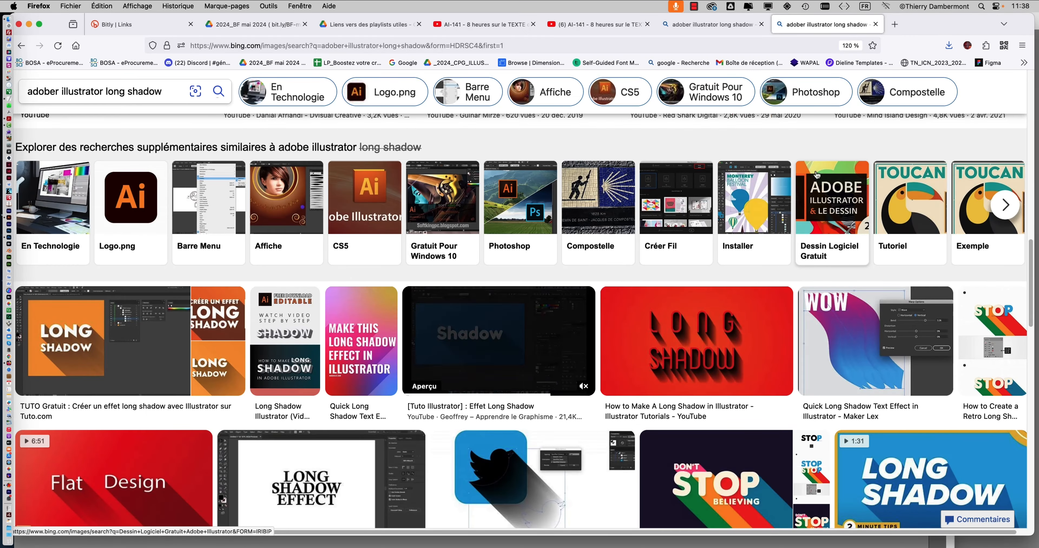
{"action": "left_click", "coordinate": [690, 341]}
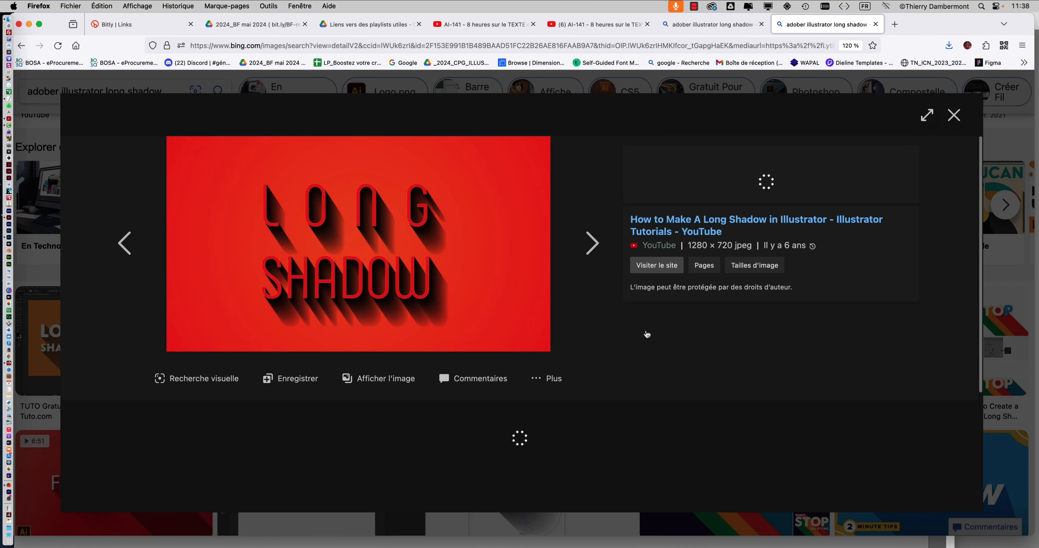
{"action": "left_click", "coordinate": [384, 379]}
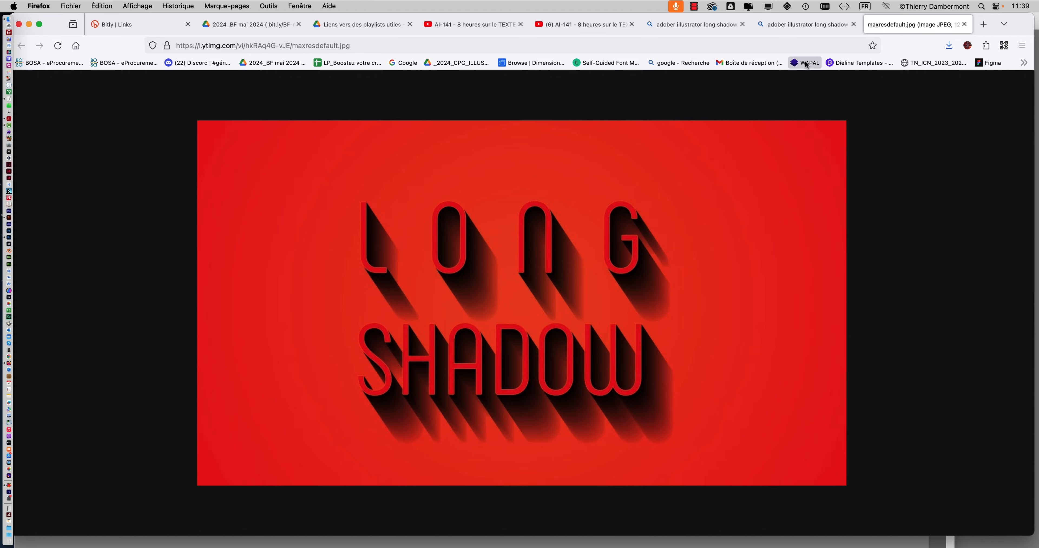
- Return to the long shadow image results and open the red Flat Design example at full size
{"action": "left_click", "coordinate": [809, 25]}
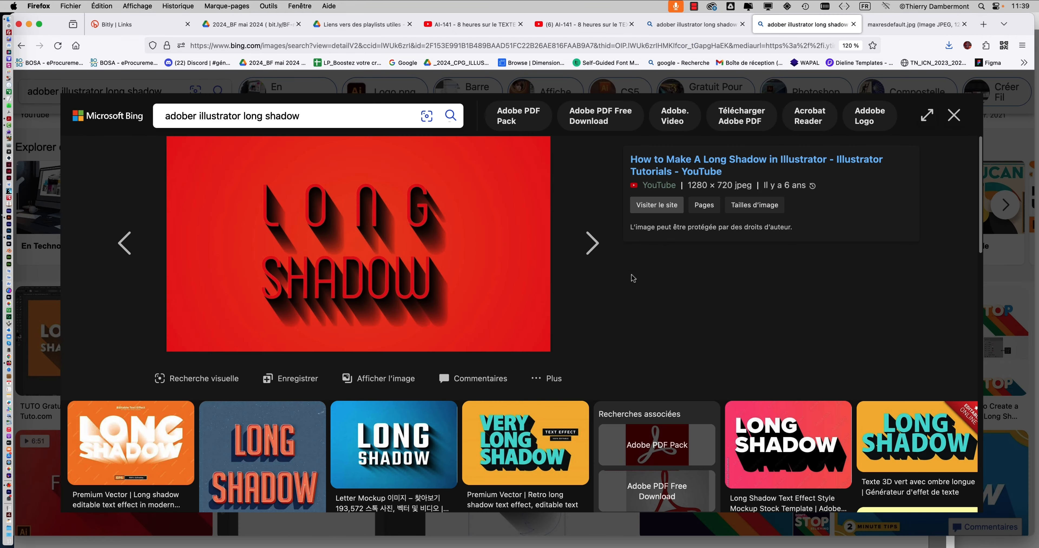
{"action": "left_click", "coordinate": [957, 123]}
{"action": "scroll", "coordinate": [597, 295], "scroll_direction": "down", "scroll_amount": 1}
{"action": "scroll", "coordinate": [596, 304], "scroll_direction": "down", "scroll_amount": 4}
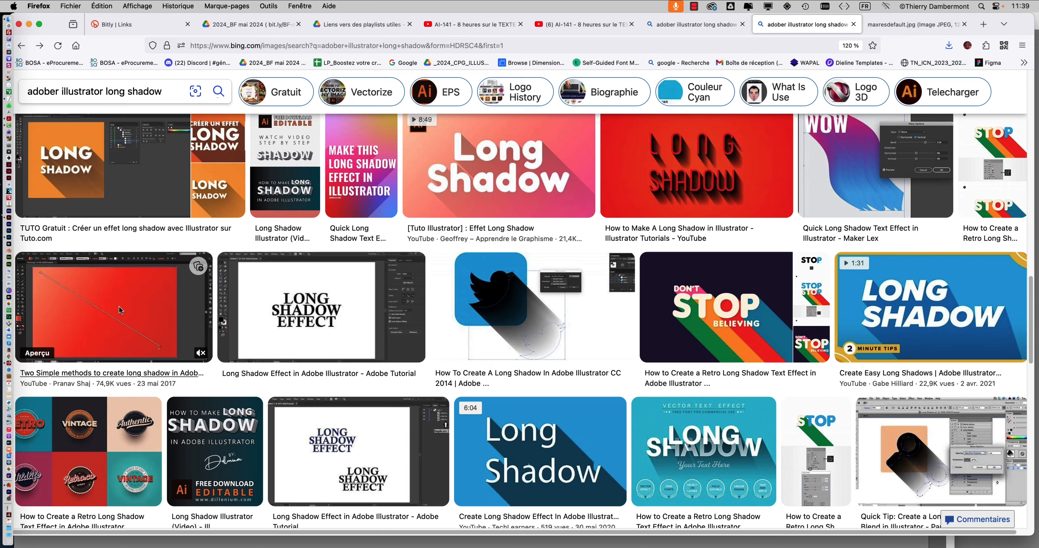
{"action": "left_click", "coordinate": [120, 310]}
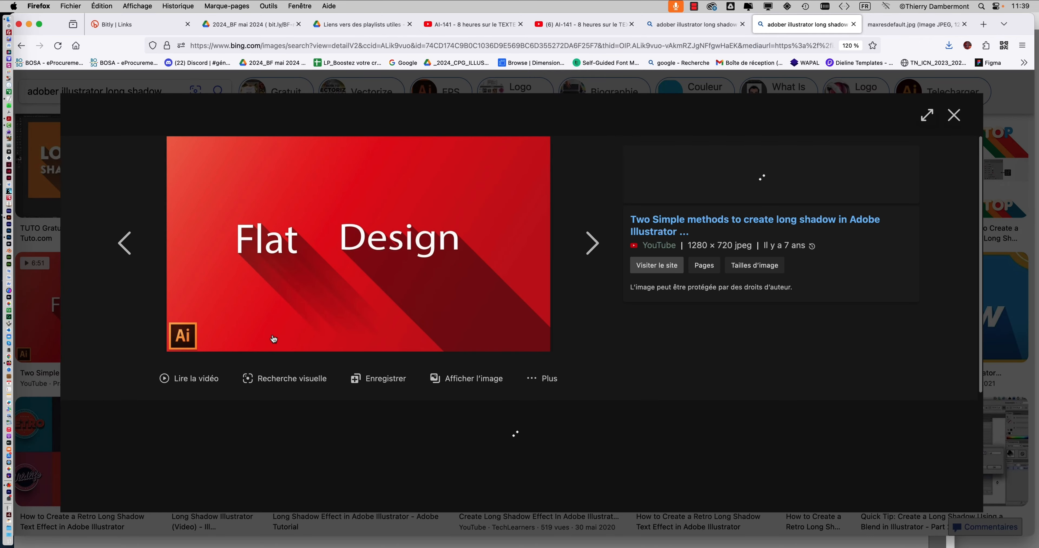
{"action": "left_click", "coordinate": [450, 378]}
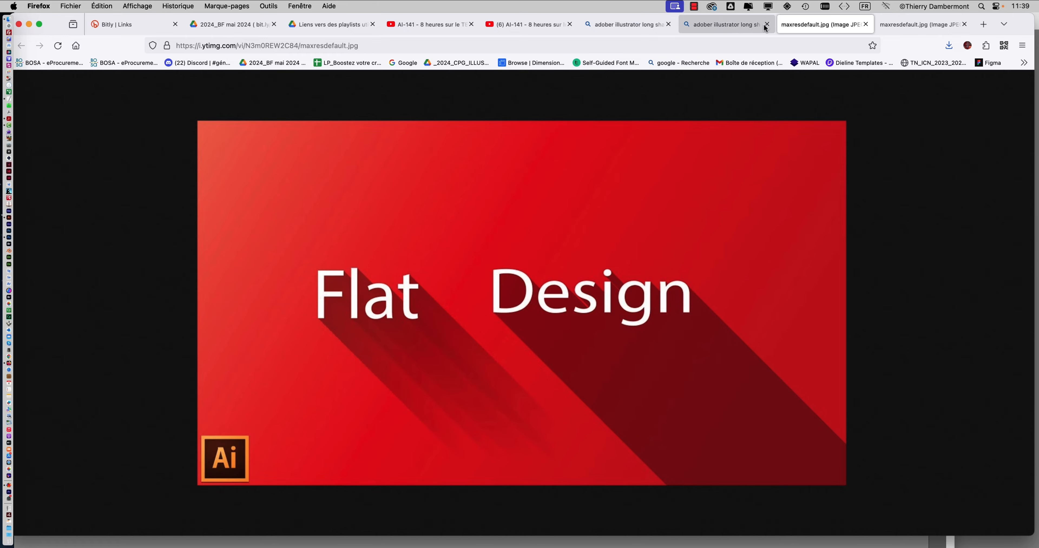
- Review the long shadow search results and the Flat Design image again, and go back to Illustrator
{"action": "left_click", "coordinate": [726, 24]}
{"action": "left_click", "coordinate": [953, 113]}
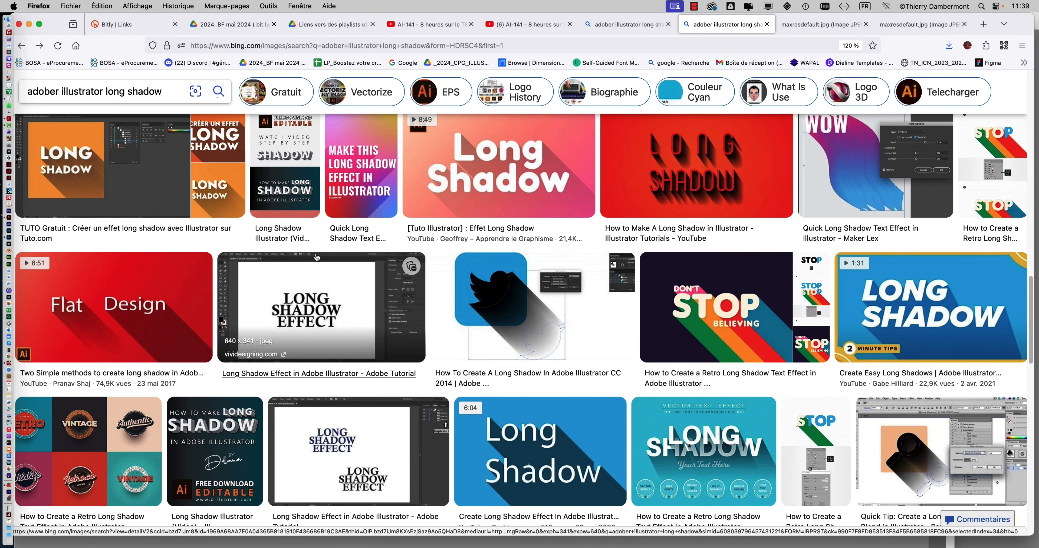
{"action": "left_click", "coordinate": [911, 26]}
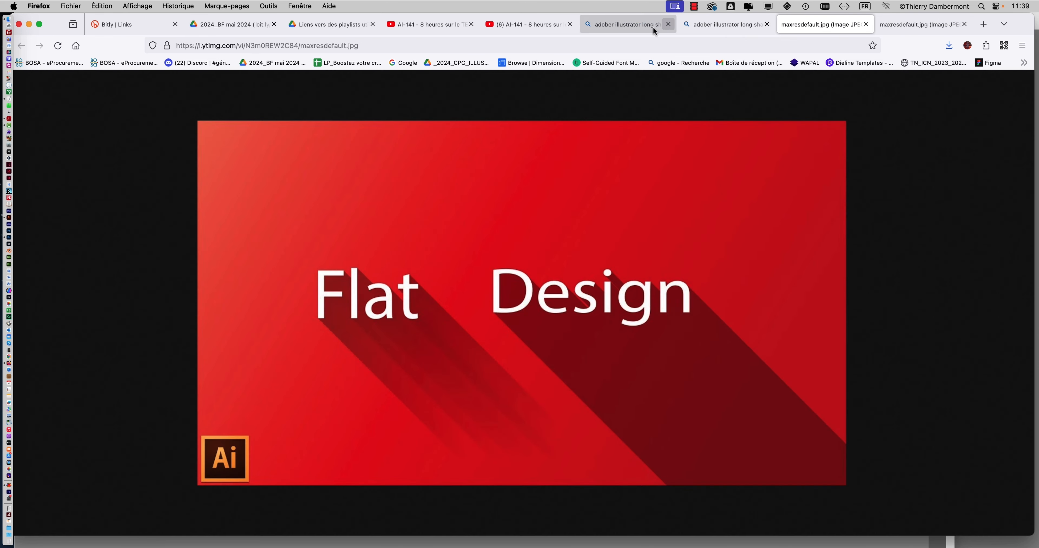
{"action": "left_click", "coordinate": [622, 24]}
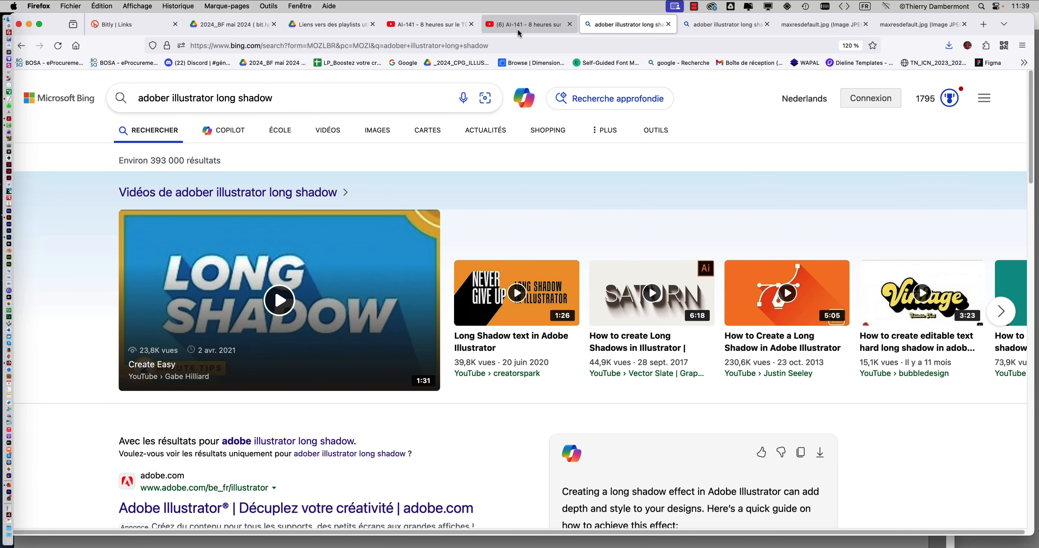
{"action": "left_click", "coordinate": [29, 24]}
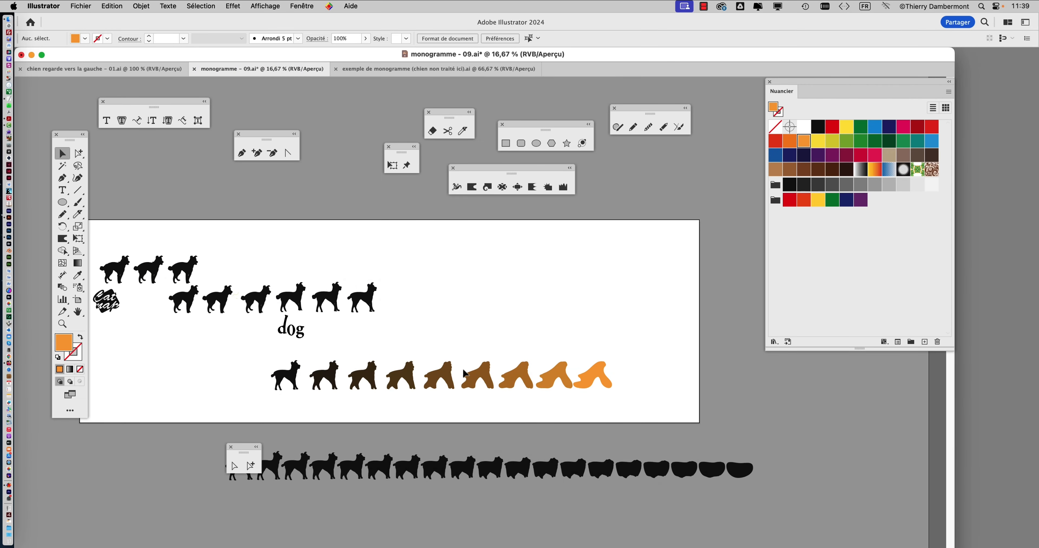
- Draw a vertical line about 326 mm long in the empty area above the row of blended silhouettes
{"action": "scroll", "coordinate": [462, 368], "scroll_direction": "up", "scroll_amount": 1}
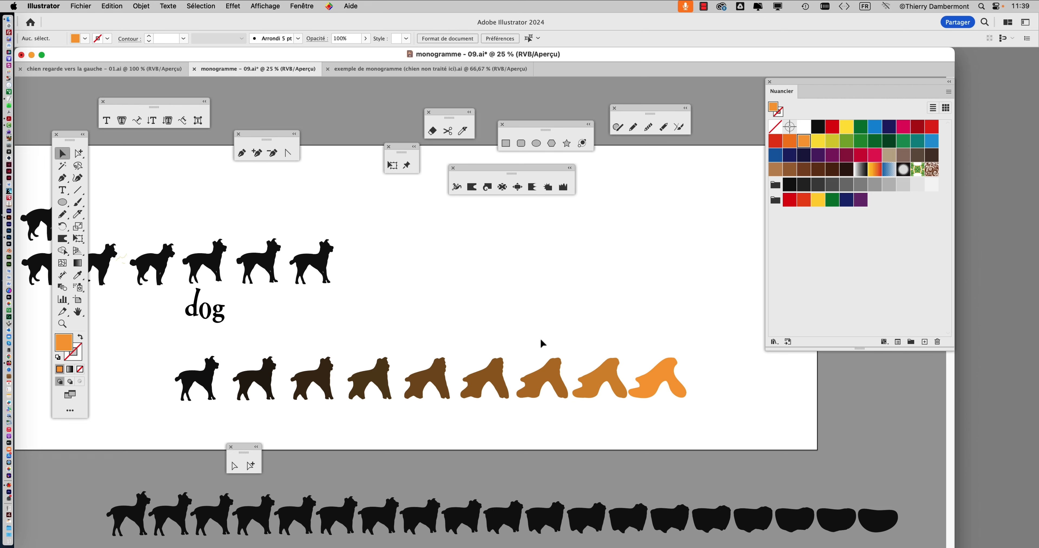
{"action": "scroll", "coordinate": [392, 349], "scroll_direction": "up", "scroll_amount": 1}
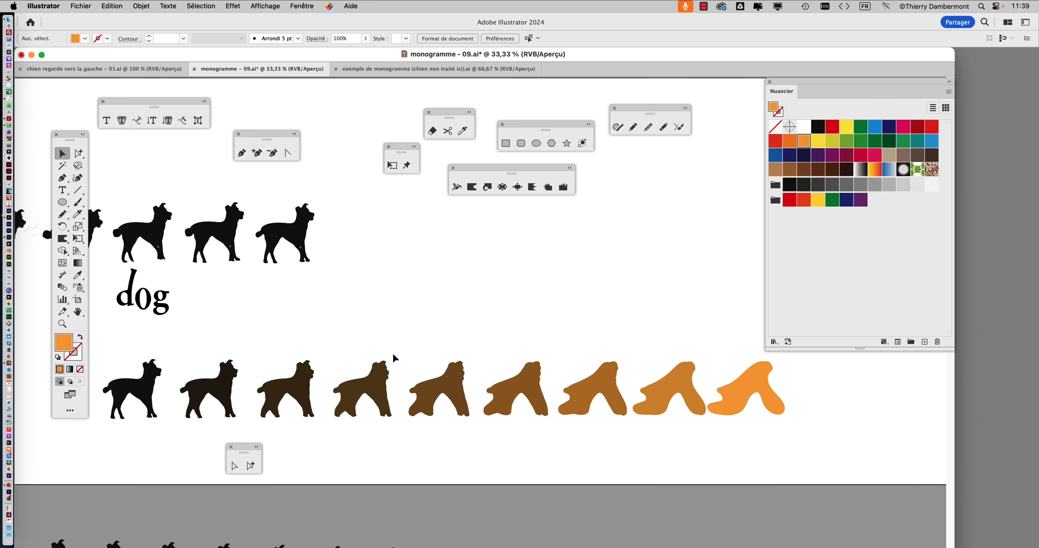
{"action": "left_click_drag", "start_coordinate": [440, 414], "coordinate": [476, 419]}
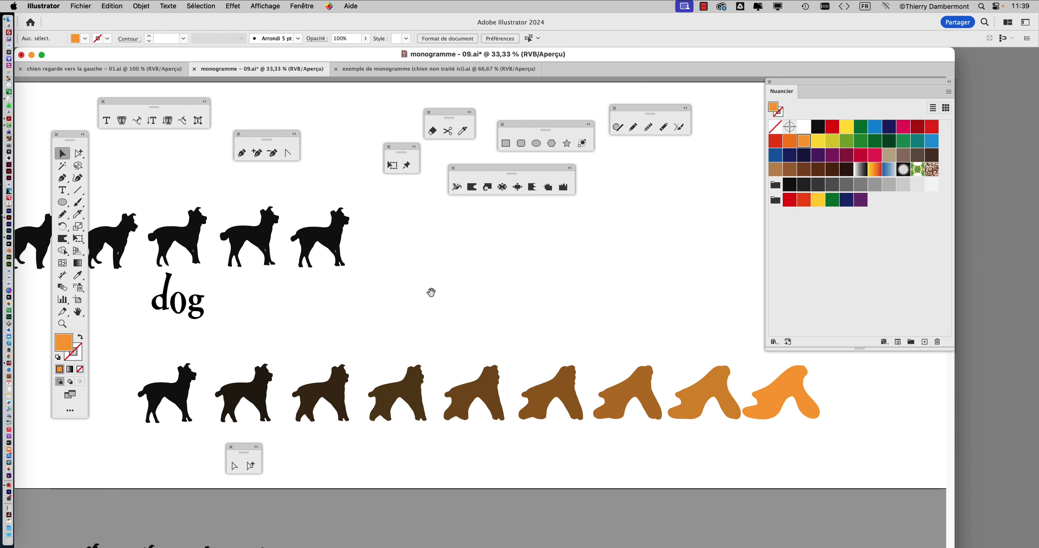
{"action": "left_click_drag", "start_coordinate": [429, 293], "coordinate": [394, 364]}
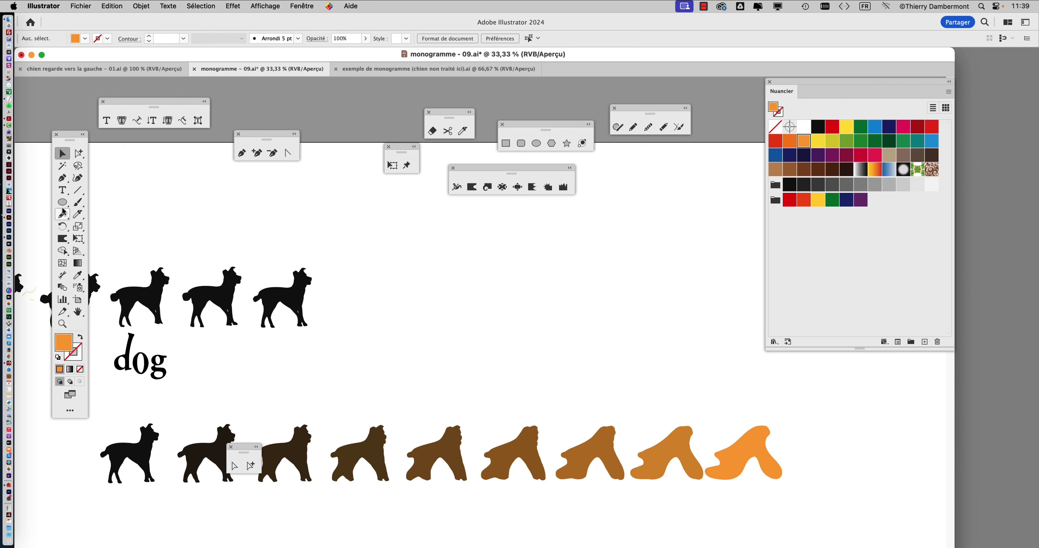
{"action": "left_click", "coordinate": [78, 190]}
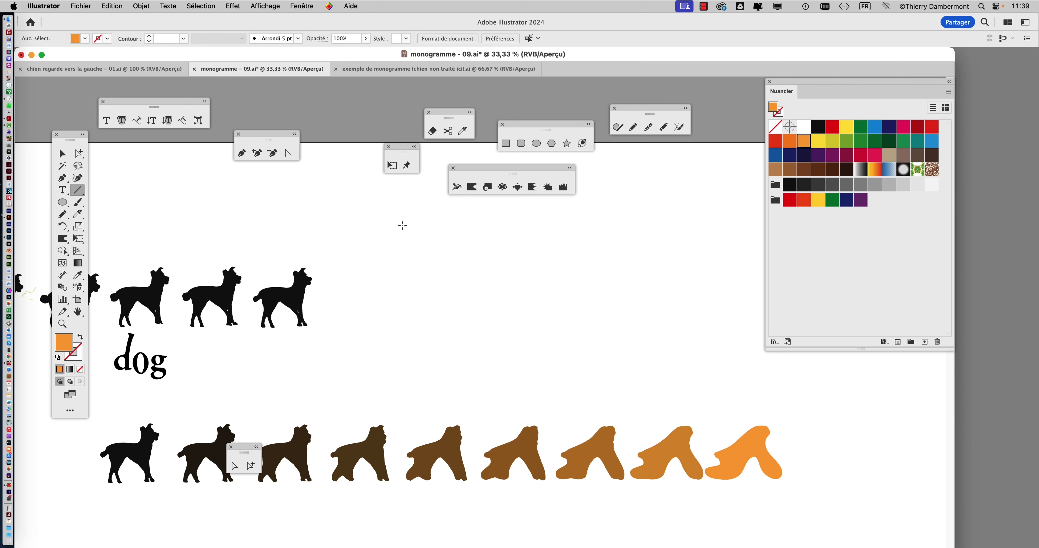
{"action": "left_click_drag", "start_coordinate": [401, 224], "coordinate": [402, 409]}
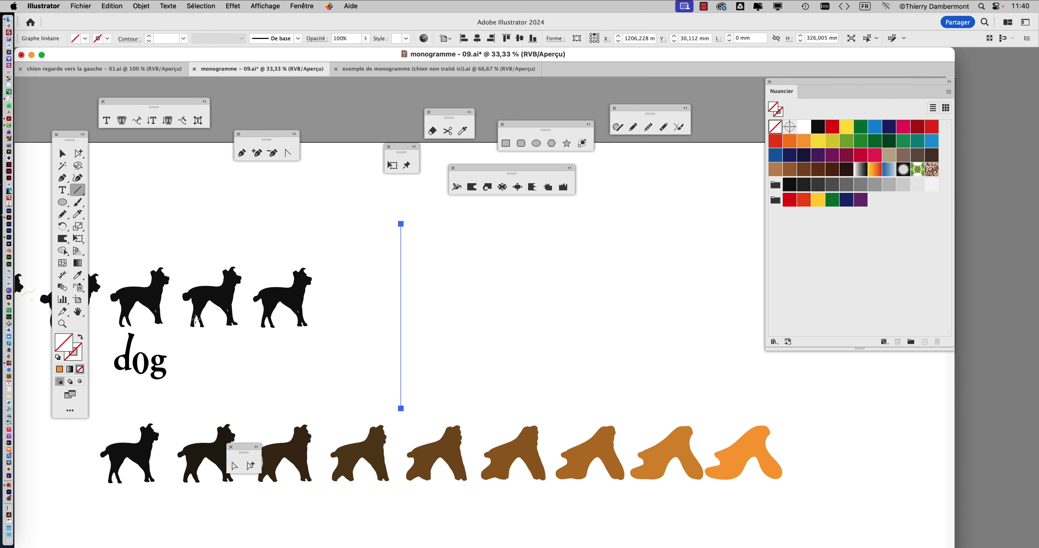
- Give the vertical line a light green stroke (95C11F) with a weight of 30 pt
{"action": "left_click", "coordinate": [76, 355]}
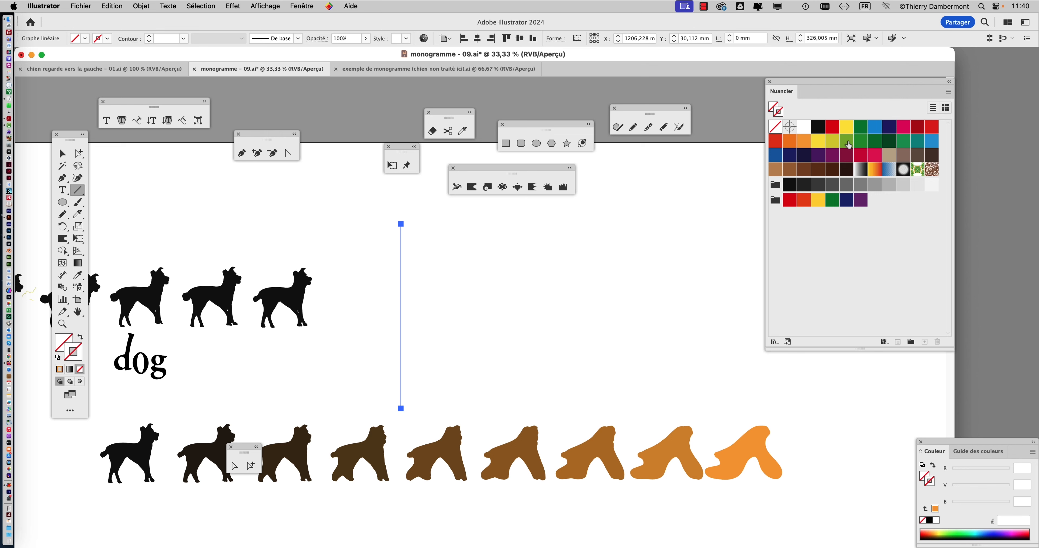
{"action": "left_click", "coordinate": [846, 141]}
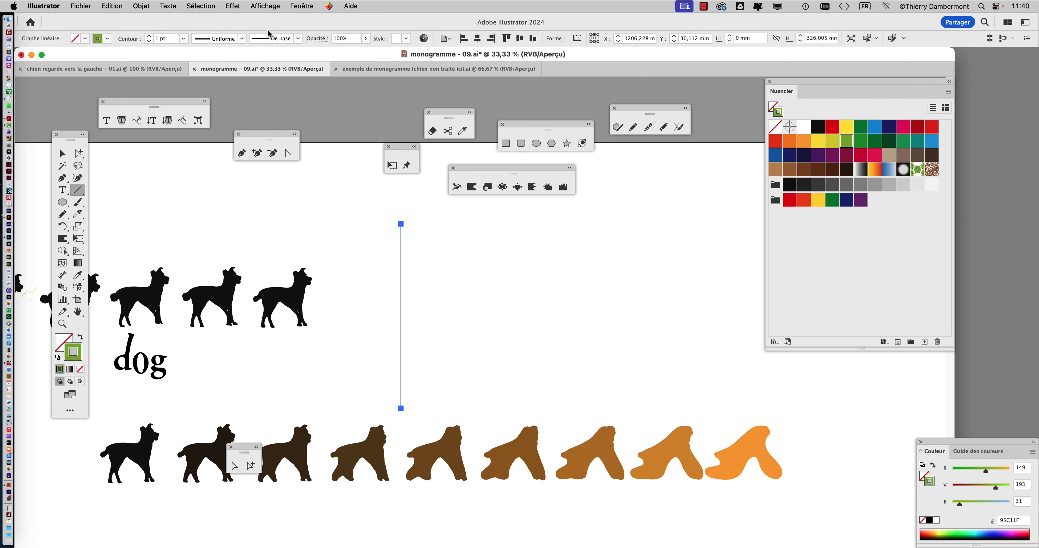
{"action": "left_click", "coordinate": [149, 36]}
{"action": "left_click", "coordinate": [149, 35]}
{"action": "left_click", "coordinate": [149, 35]}
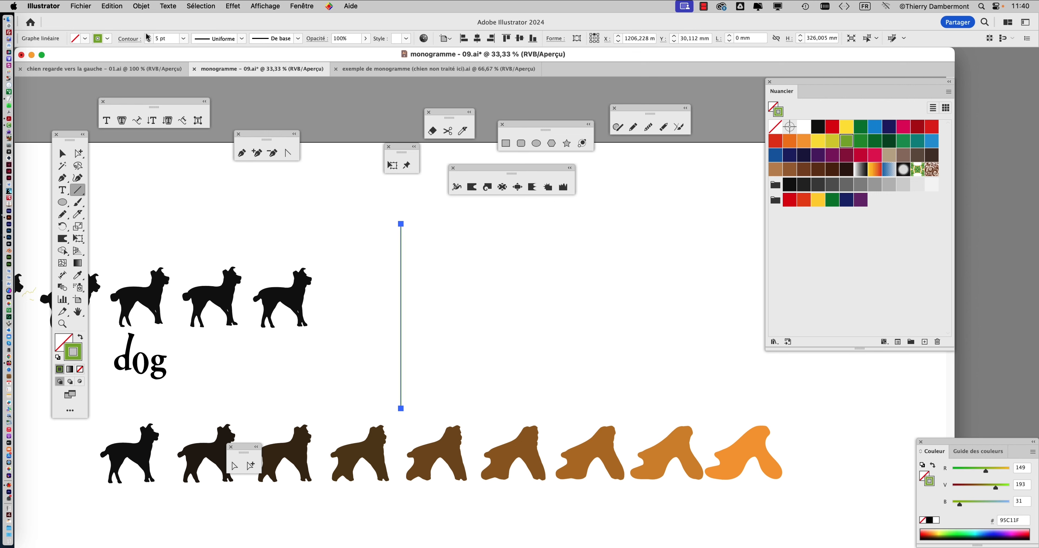
{"action": "left_click", "coordinate": [149, 36]}
{"action": "left_click", "coordinate": [149, 36]}
{"action": "left_click", "coordinate": [149, 36]}
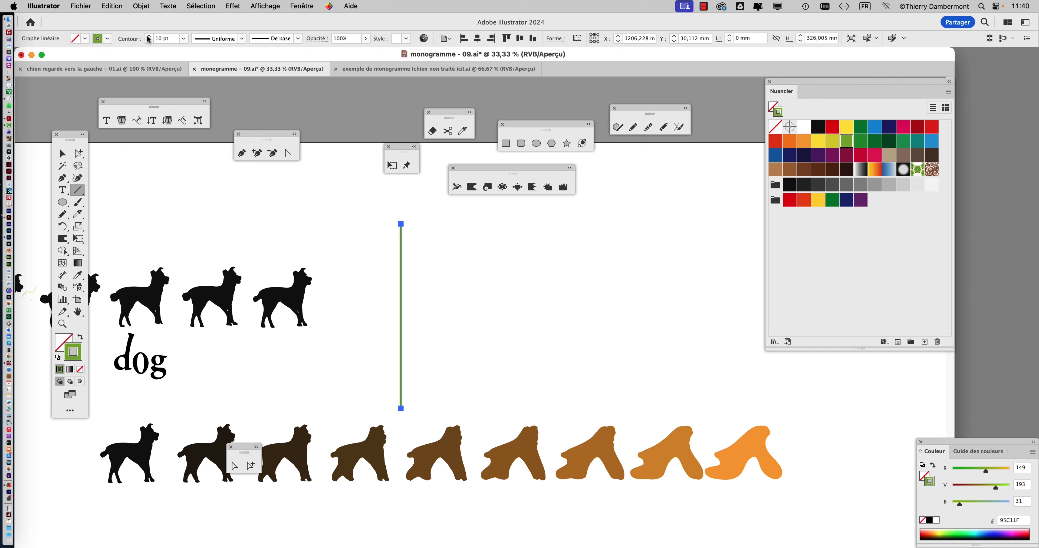
{"action": "left_click", "coordinate": [149, 36]}
{"action": "left_click", "coordinate": [148, 36]}
{"action": "left_click", "coordinate": [149, 36]}
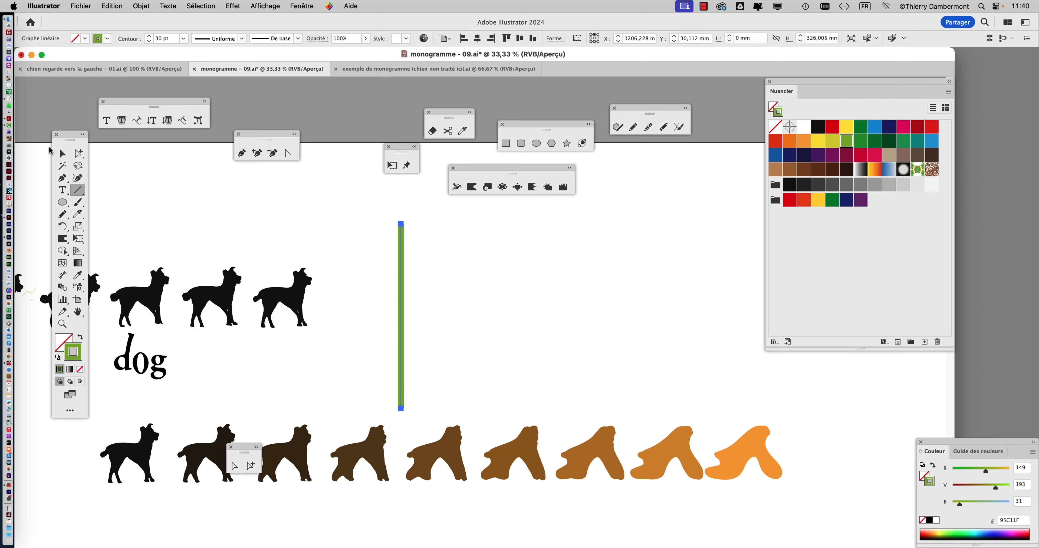
- Duplicate the green line about 510 mm horizontally to its right and recolour the copy's stroke dark magenta (A3195B)
{"action": "left_click", "coordinate": [62, 153]}
{"action": "left_click", "coordinate": [447, 320]}
{"action": "left_click", "coordinate": [402, 299]}
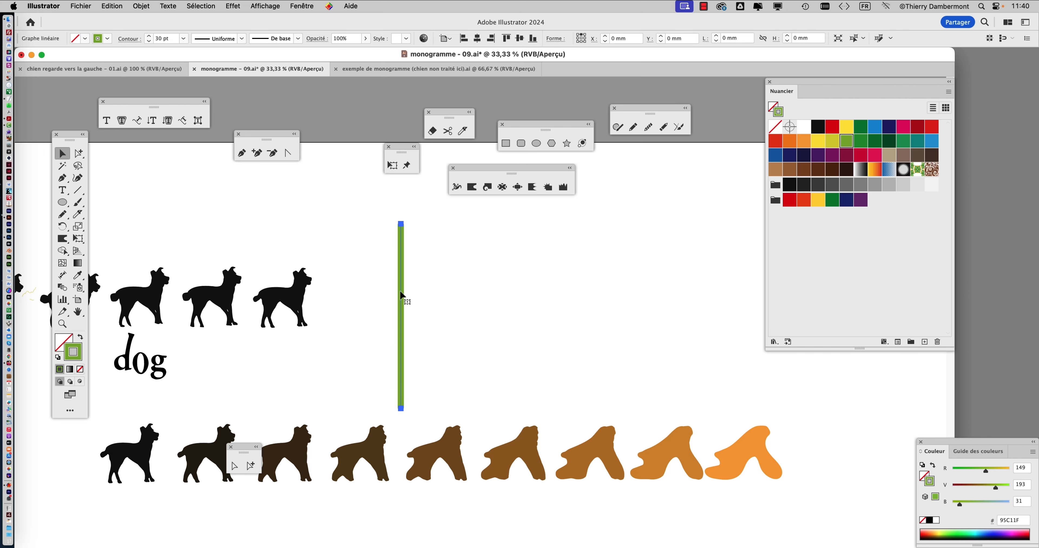
{"action": "left_click_drag", "start_coordinate": [407, 295], "coordinate": [690, 295]}
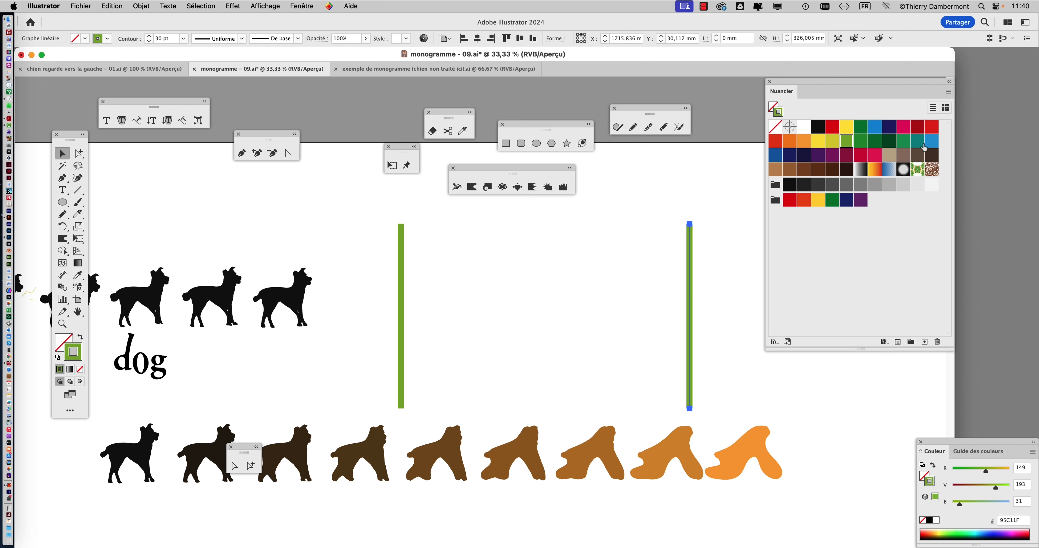
{"action": "left_click", "coordinate": [892, 159]}
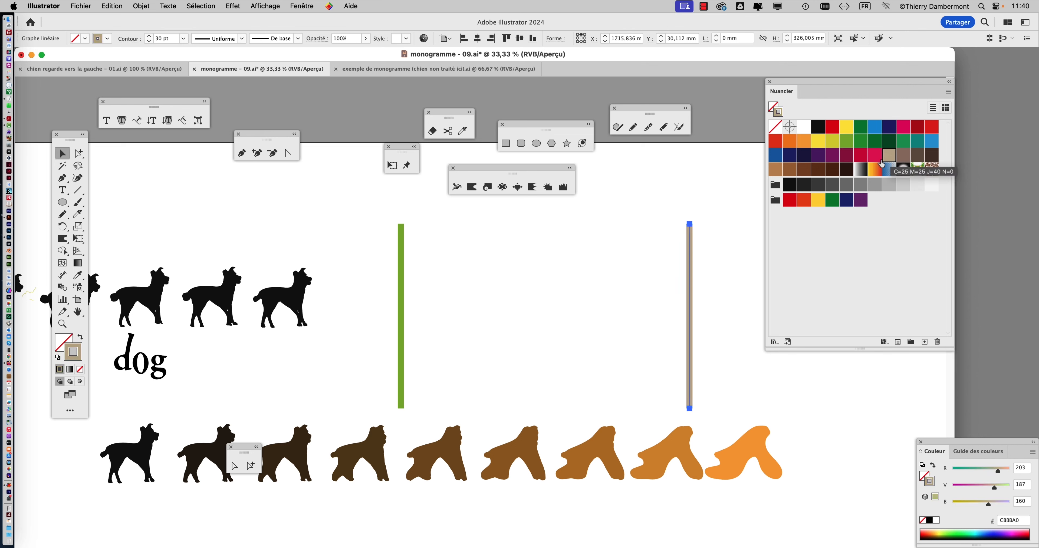
{"action": "left_click", "coordinate": [846, 156]}
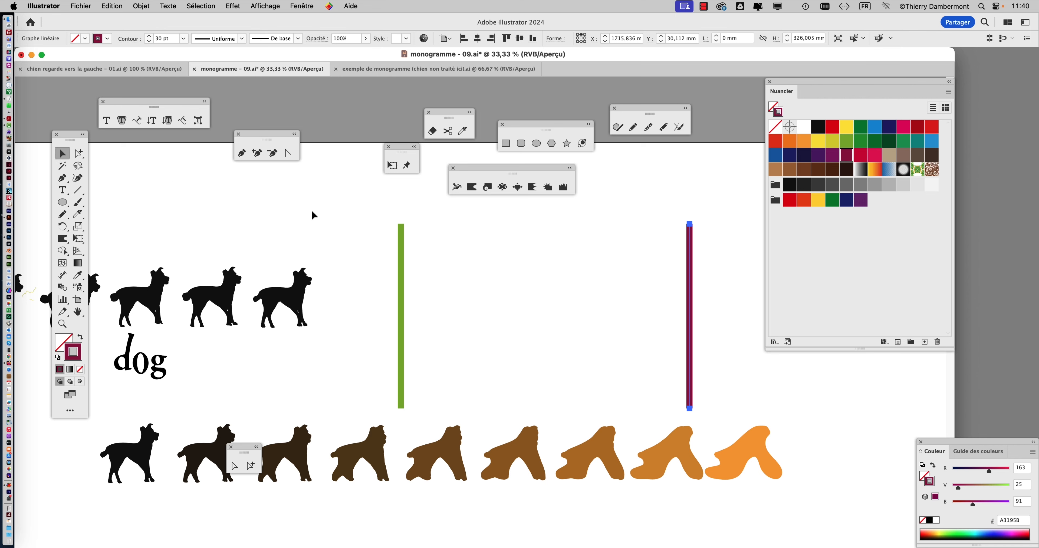
- Blend the green and magenta vertical lines into one continuous colour gradient
{"action": "left_click", "coordinate": [450, 244]}
{"action": "left_click_drag", "start_coordinate": [385, 221], "coordinate": [673, 327]}
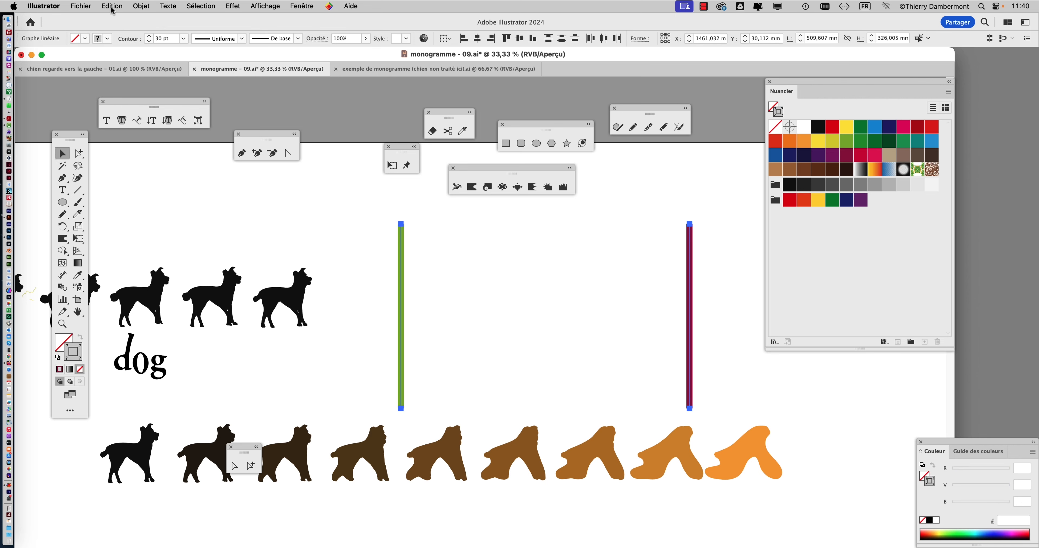
{"action": "left_click", "coordinate": [142, 5]}
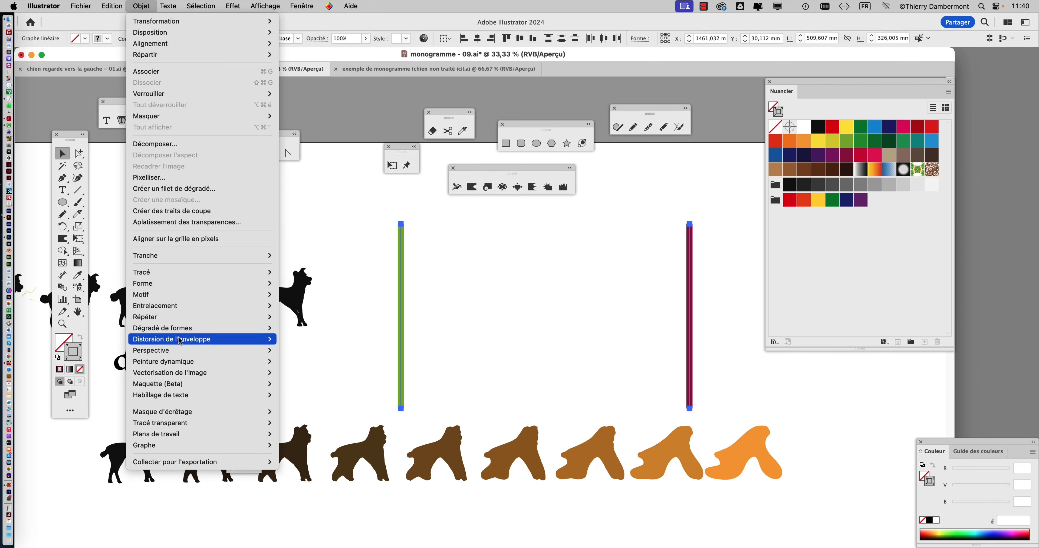
{"action": "mouse_move", "coordinate": [194, 329]}
{"action": "left_click", "coordinate": [292, 328]}
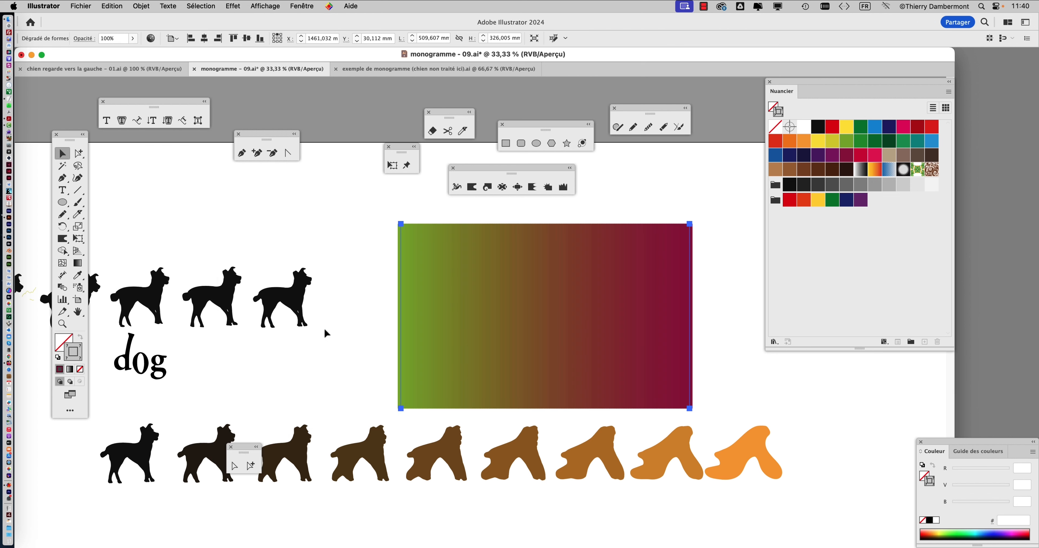
{"action": "scroll", "coordinate": [585, 323], "scroll_direction": "up", "scroll_amount": 2}
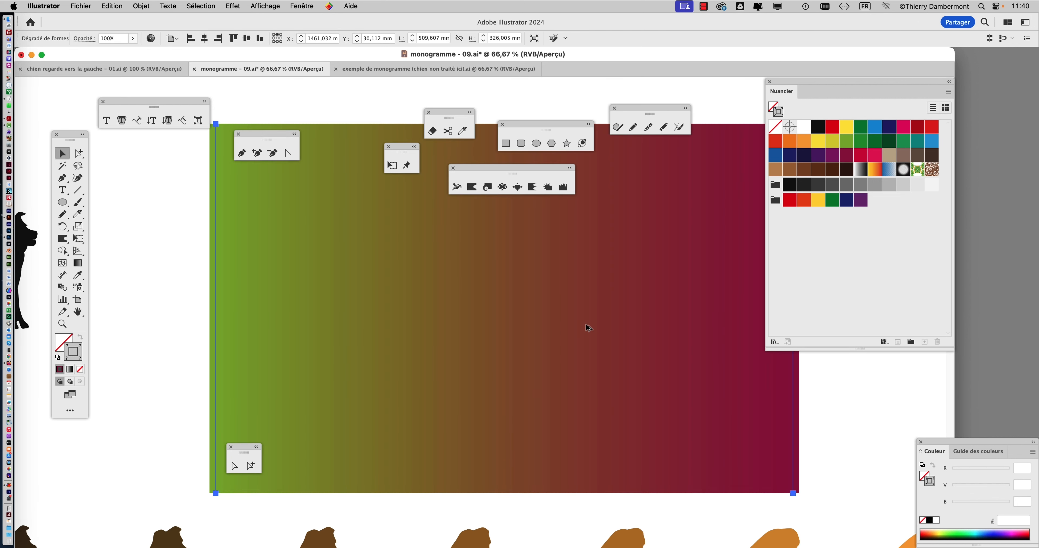
{"action": "scroll", "coordinate": [585, 323], "scroll_direction": "down", "scroll_amount": 1}
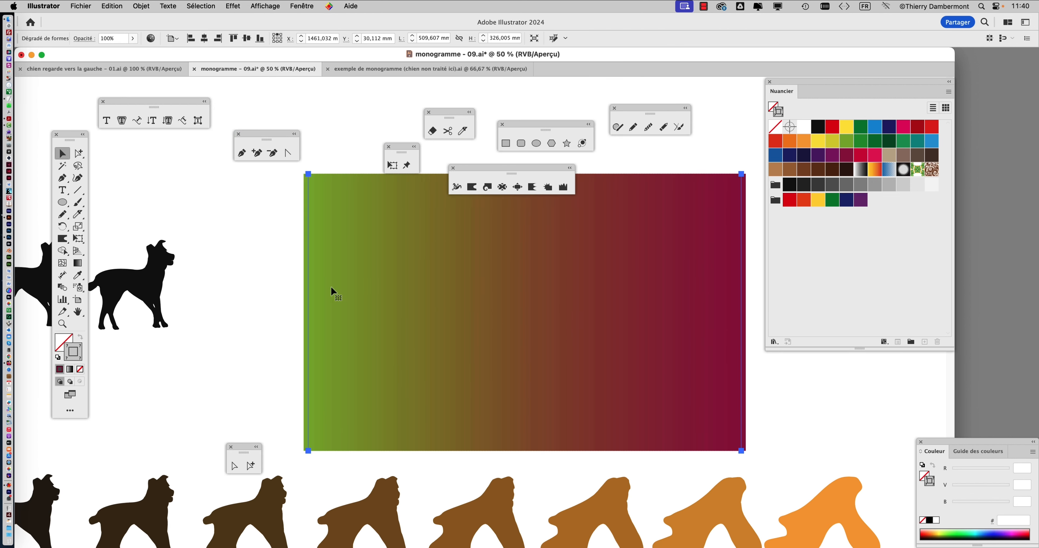
{"action": "scroll", "coordinate": [263, 291], "scroll_direction": "down", "scroll_amount": 1}
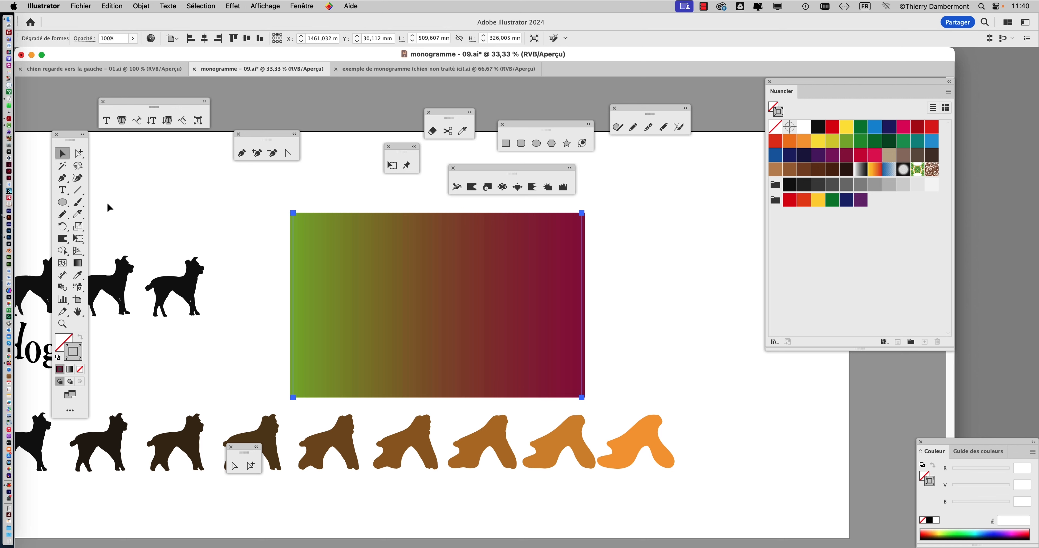
- Draw a closed, wavy freehand shape about 253 × 318 mm with the Pencil tool, to the right of the gradient blend
{"action": "left_click", "coordinate": [142, 213]}
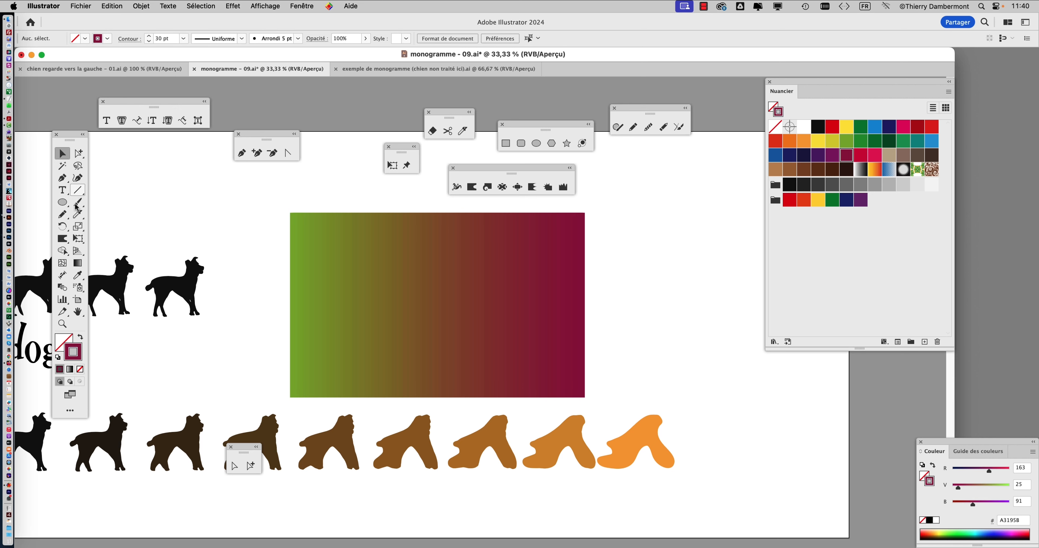
{"action": "left_click", "coordinate": [634, 127]}
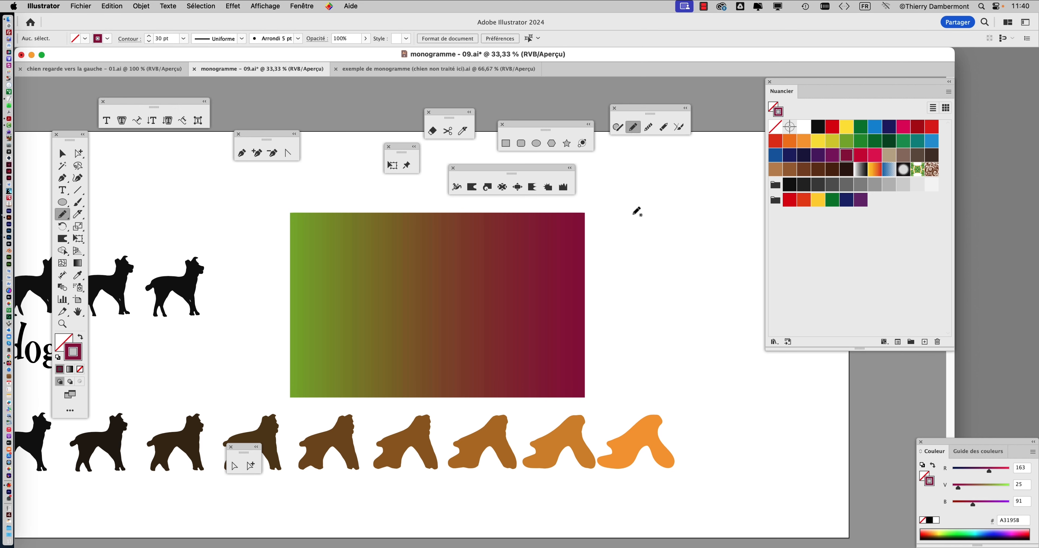
{"action": "mouse_move", "coordinate": [653, 233]}
{"action": "left_mouse_down"}
{"action": "mouse_move", "coordinate": [644, 311]}
{"action": "mouse_move", "coordinate": [653, 356]}
{"action": "mouse_move", "coordinate": [742, 332]}
{"action": "mouse_move", "coordinate": [665, 271]}
{"action": "mouse_move", "coordinate": [730, 250]}
{"action": "mouse_move", "coordinate": [718, 209]}
{"action": "mouse_move", "coordinate": [654, 193]}
{"action": "mouse_move", "coordinate": [602, 199]}
{"action": "mouse_move", "coordinate": [625, 226]}
{"action": "mouse_move", "coordinate": [655, 231]}
{"action": "left_mouse_up"}
{"action": "left_click", "coordinate": [62, 153]}
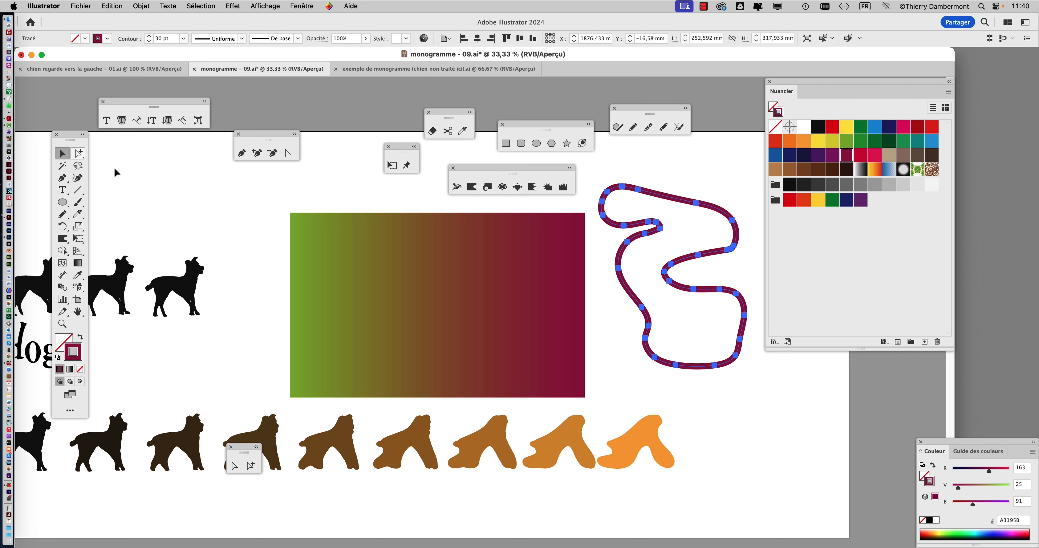
- Move the freehand shape over the gradient blend and scale it proportionally to about 204 × 257 mm so it fits inside
{"action": "left_click_drag", "start_coordinate": [656, 195], "coordinate": [405, 251]}
{"action": "left_click", "coordinate": [83, 239]}
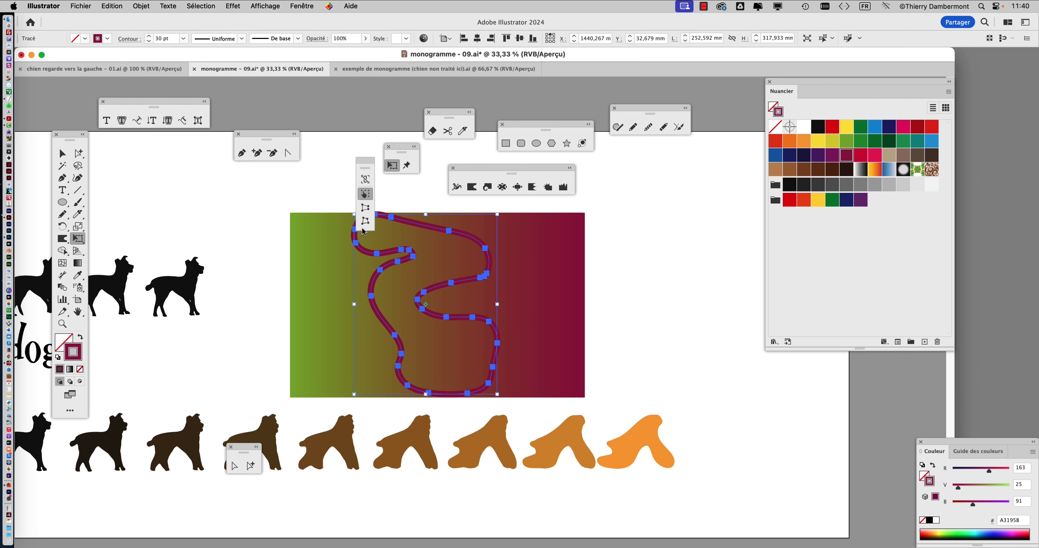
{"action": "left_click_drag", "start_coordinate": [496, 215], "coordinate": [484, 232]}
{"action": "left_click", "coordinate": [62, 153]}
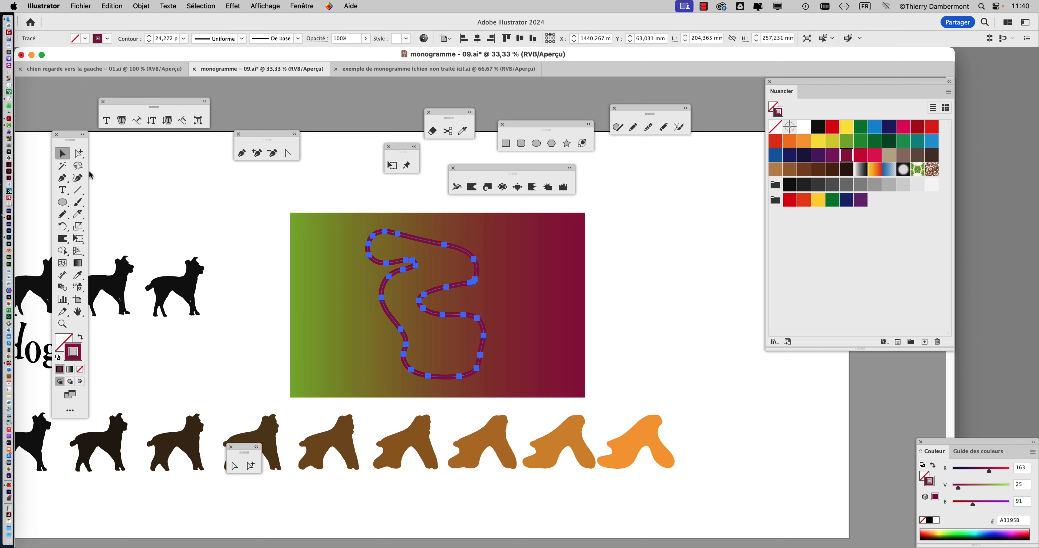
- Create a clipping mask from the freehand shape and the gradient blend beneath it
{"action": "left_click_drag", "start_coordinate": [280, 233], "coordinate": [523, 312]}
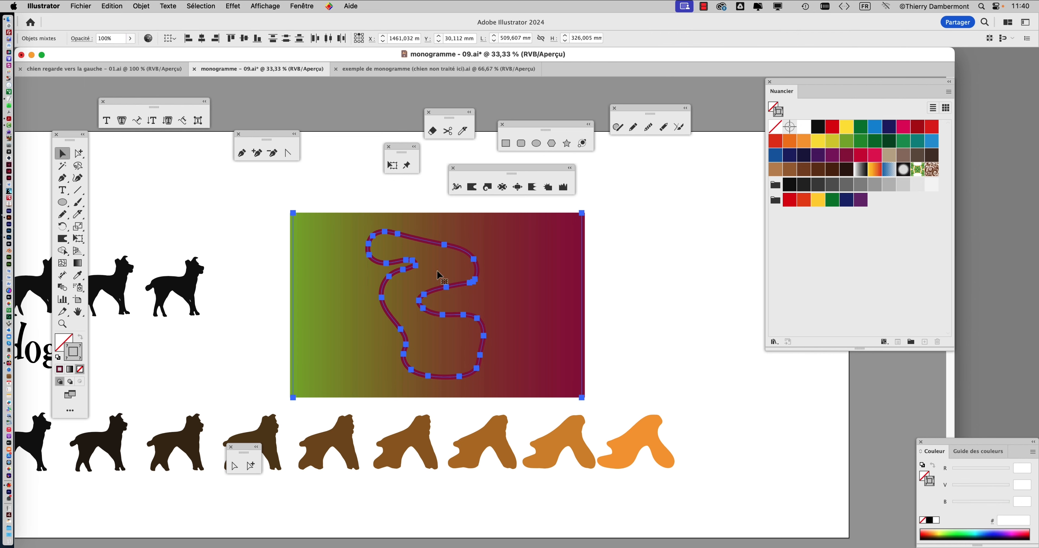
{"action": "left_click", "coordinate": [144, 5]}
{"action": "mouse_move", "coordinate": [193, 412]}
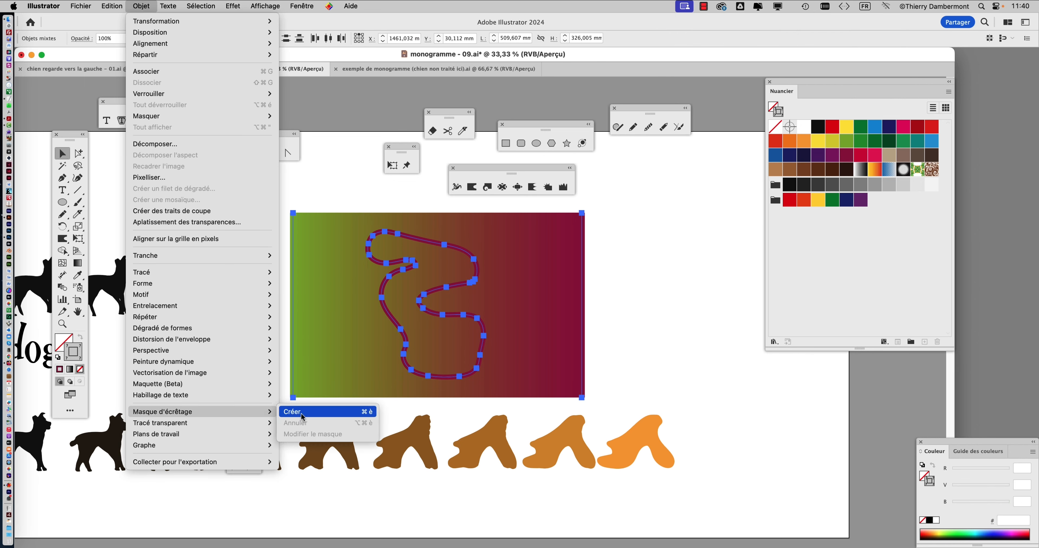
{"action": "left_click", "coordinate": [306, 412]}
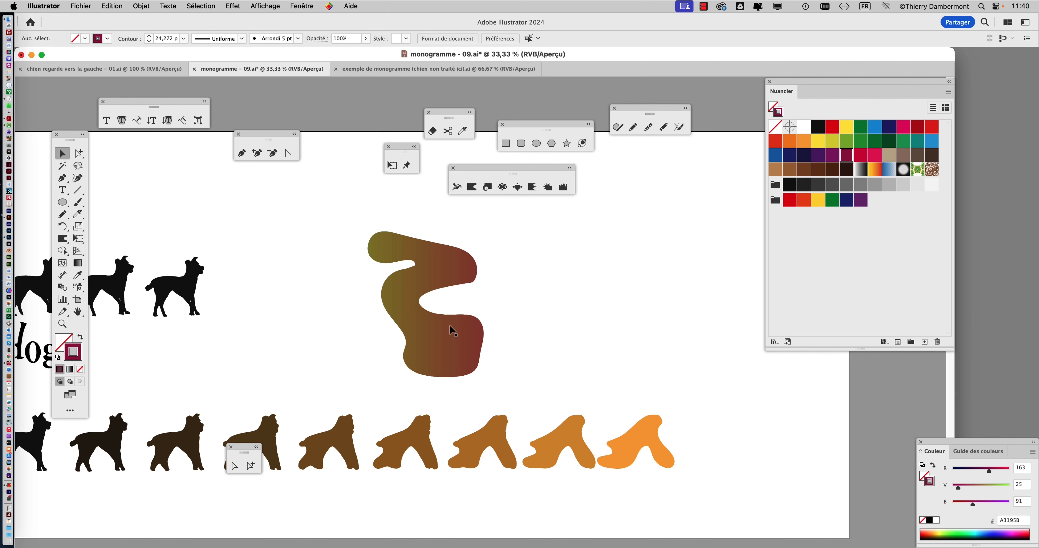
{"action": "scroll", "coordinate": [450, 324], "scroll_direction": "up", "scroll_amount": 1}
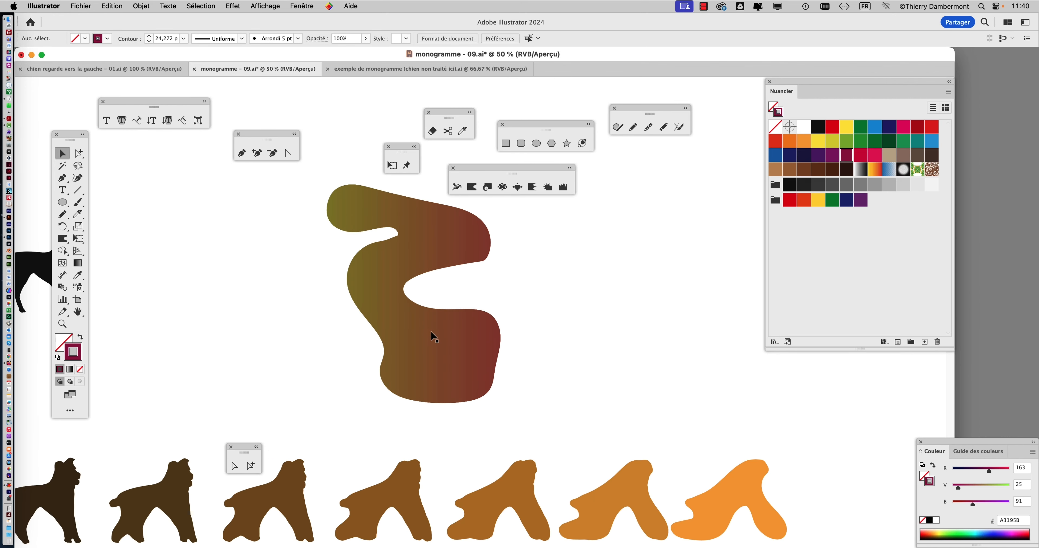
- Edit the clipping mask's contents and rotate the blend counterclockwise until its bounds measure about 601 × 515 mm
{"action": "left_click", "coordinate": [389, 278]}
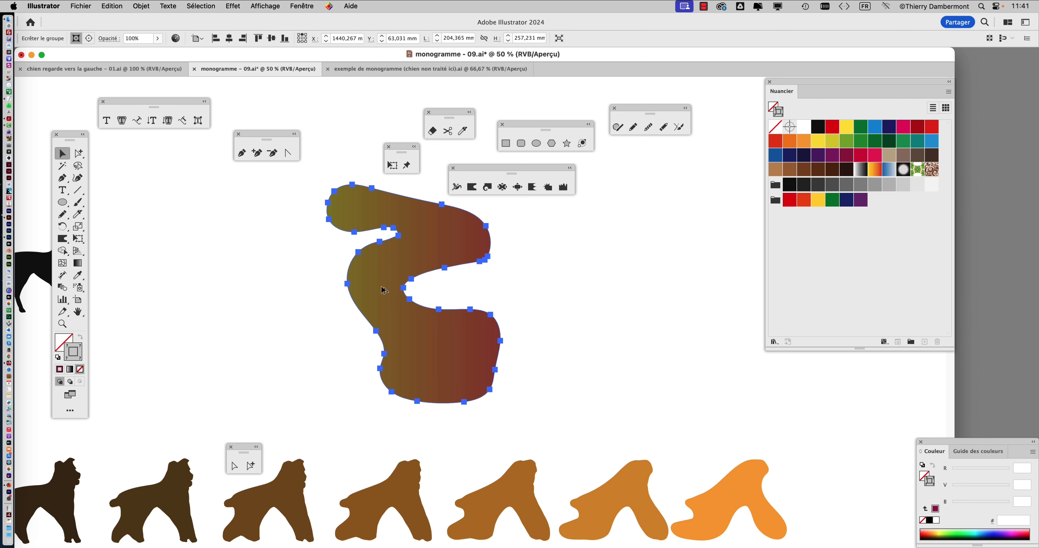
{"action": "scroll", "coordinate": [382, 288], "scroll_direction": "down", "scroll_amount": 1}
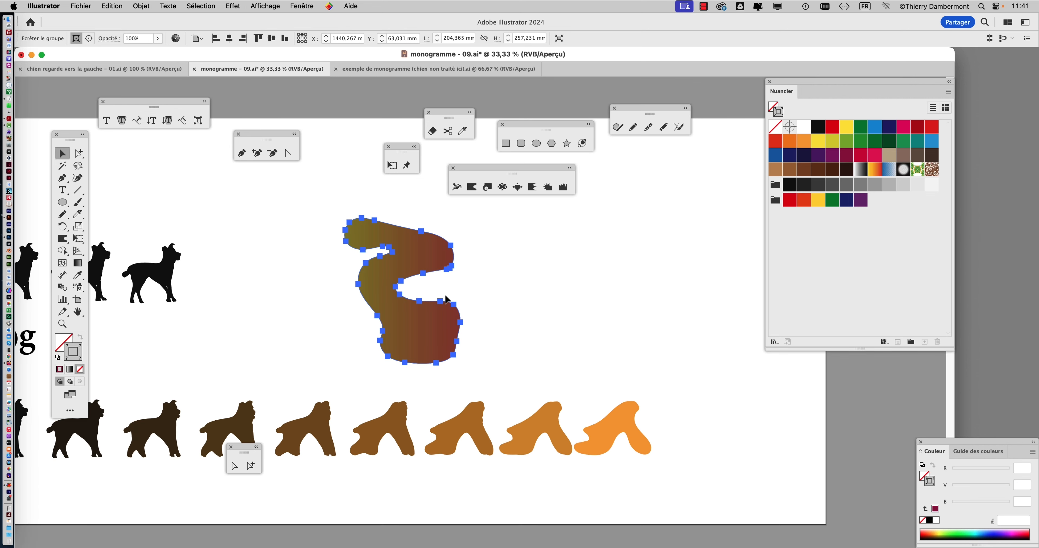
{"action": "left_click", "coordinate": [89, 39]}
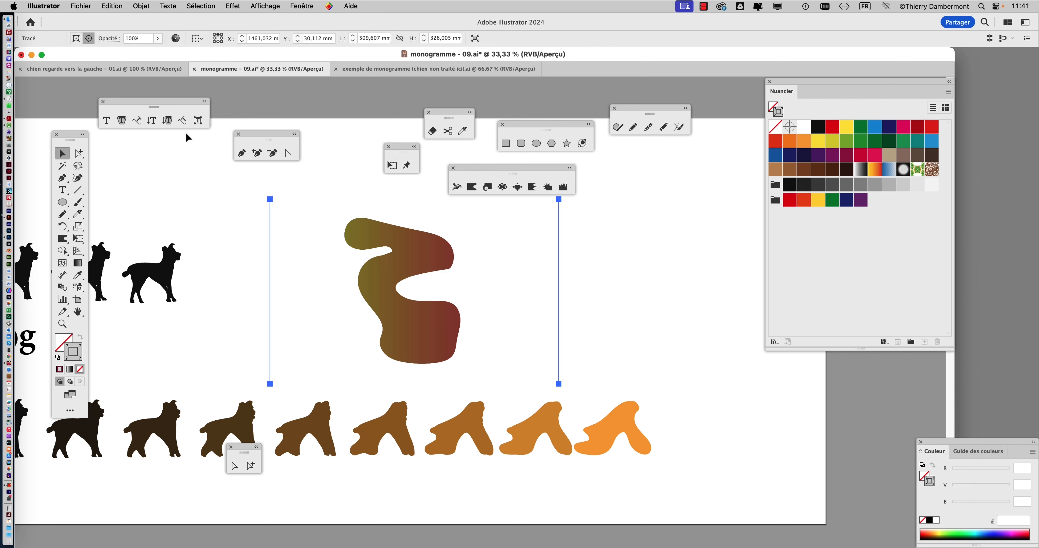
{"action": "left_click", "coordinate": [78, 239]}
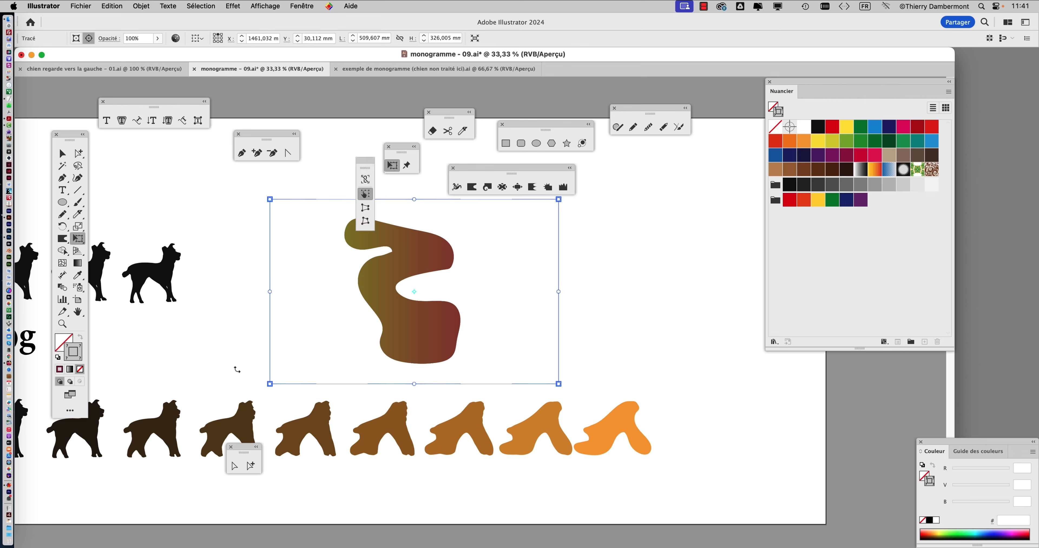
{"action": "left_click_drag", "start_coordinate": [236, 369], "coordinate": [324, 403]}
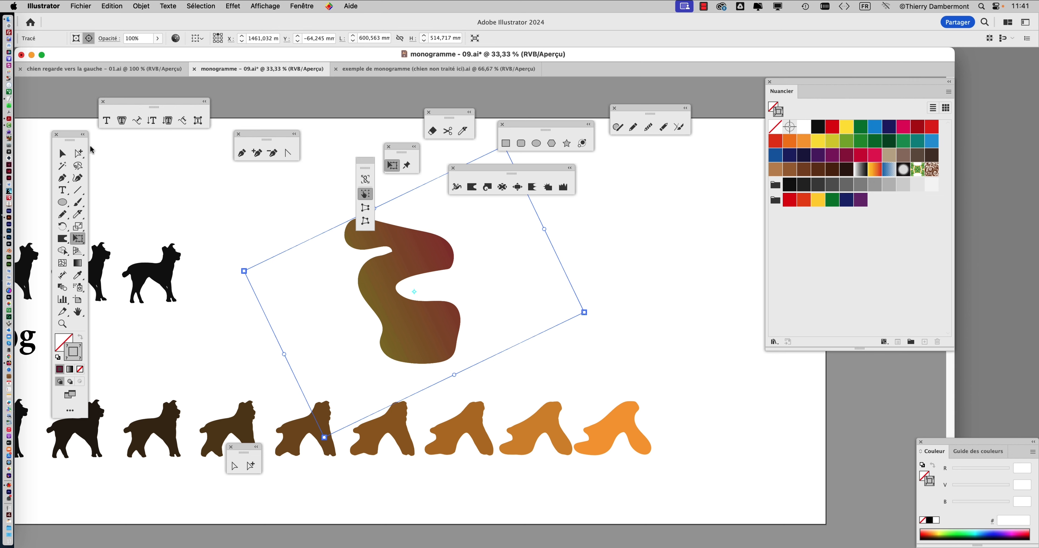
{"action": "left_click", "coordinate": [79, 153]}
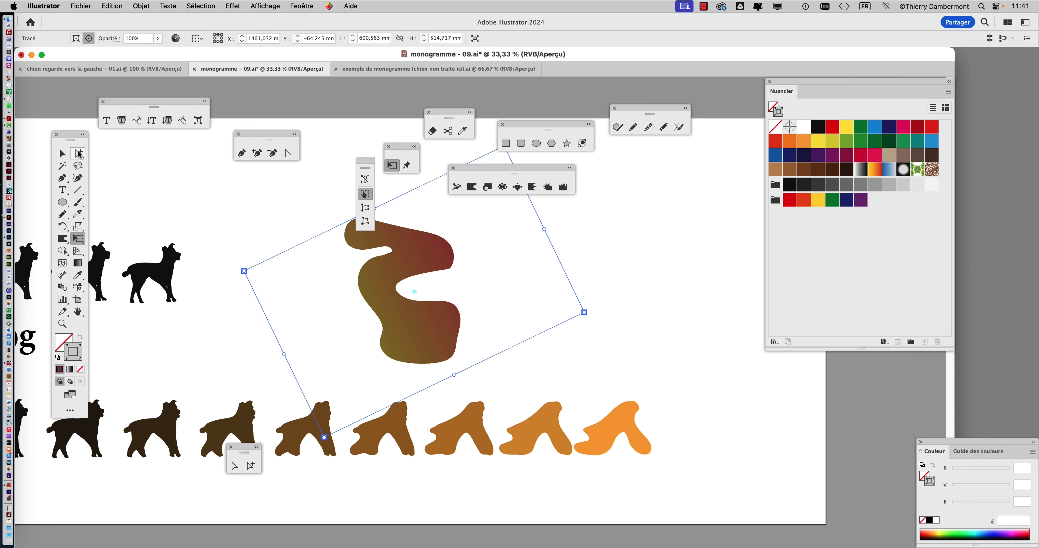
{"action": "left_click", "coordinate": [584, 269]}
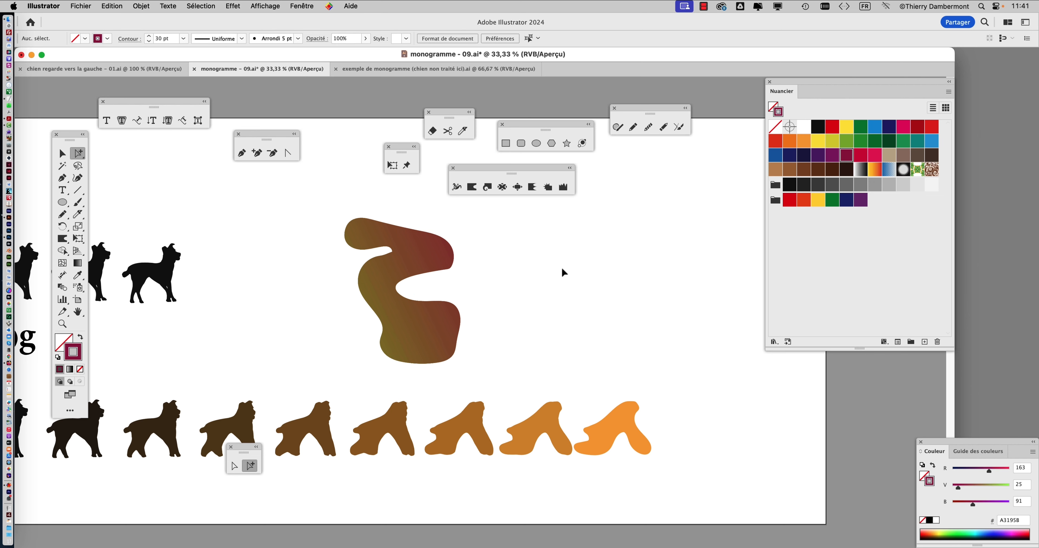
- Switch the document to outline view, show the layers list and move it clear of the freehand shape
{"action": "key", "text": "super+y"}
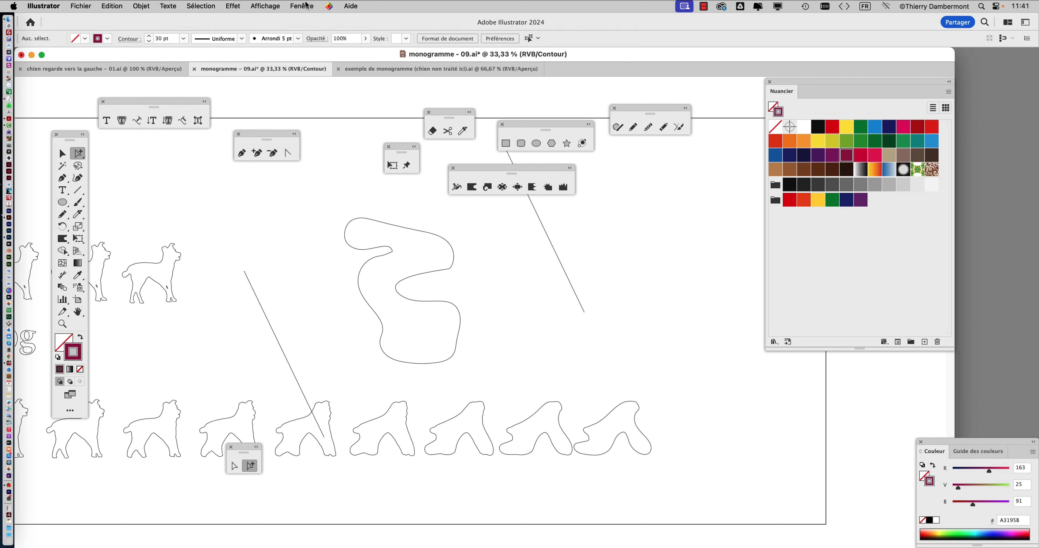
{"action": "left_click", "coordinate": [307, 6]}
{"action": "left_click", "coordinate": [306, 233]}
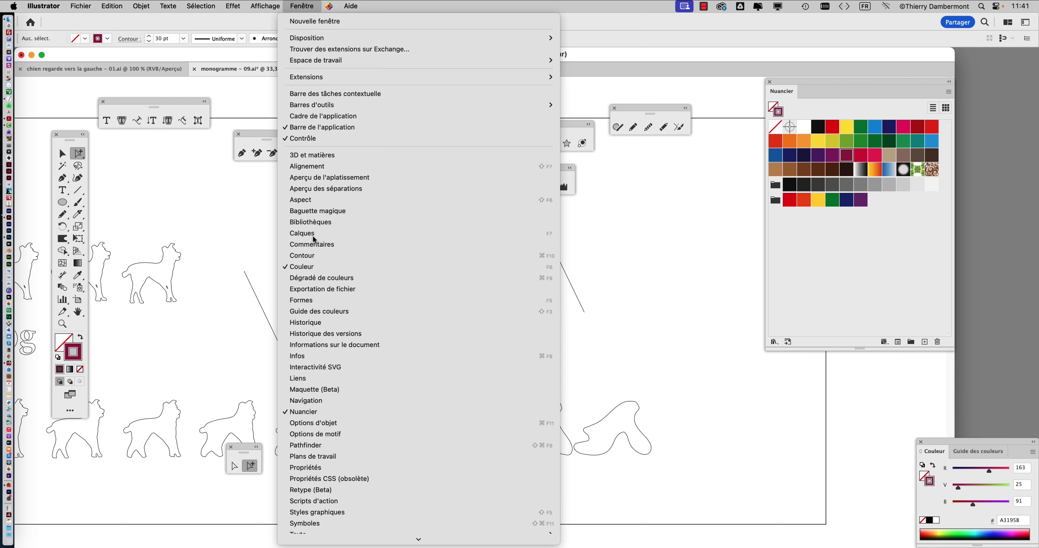
{"action": "left_click_drag", "start_coordinate": [764, 144], "coordinate": [661, 147]}
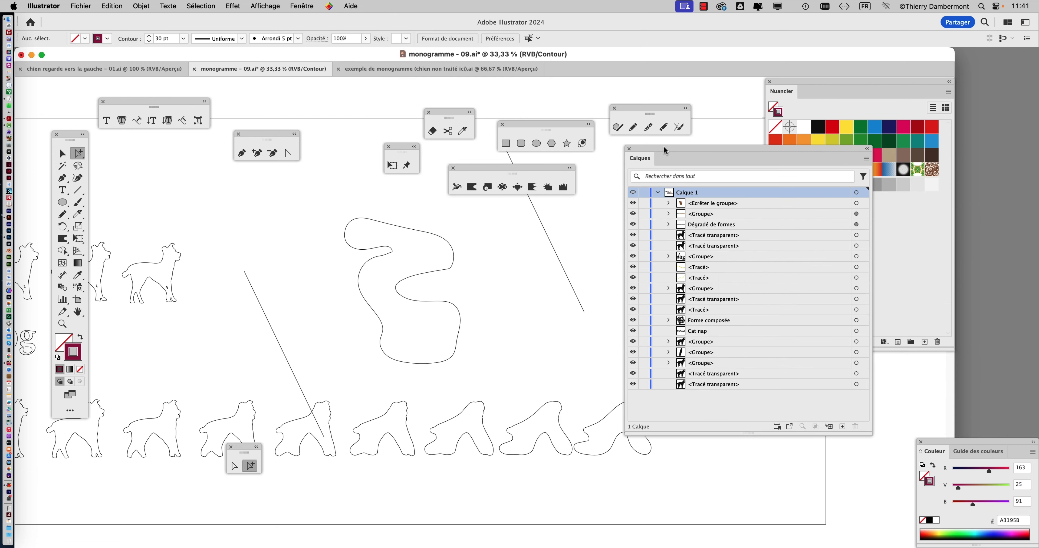
- Select the magenta line within the clipped blend's layer structure, return to preview view and recolour its stroke yellow (FCEA10)
{"action": "left_click", "coordinate": [392, 224]}
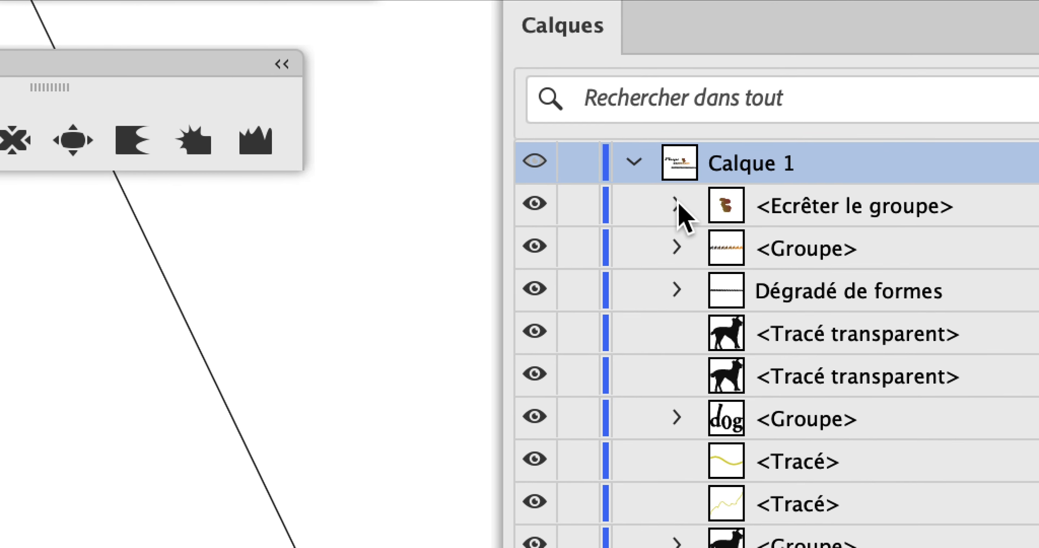
{"action": "left_click", "coordinate": [668, 209]}
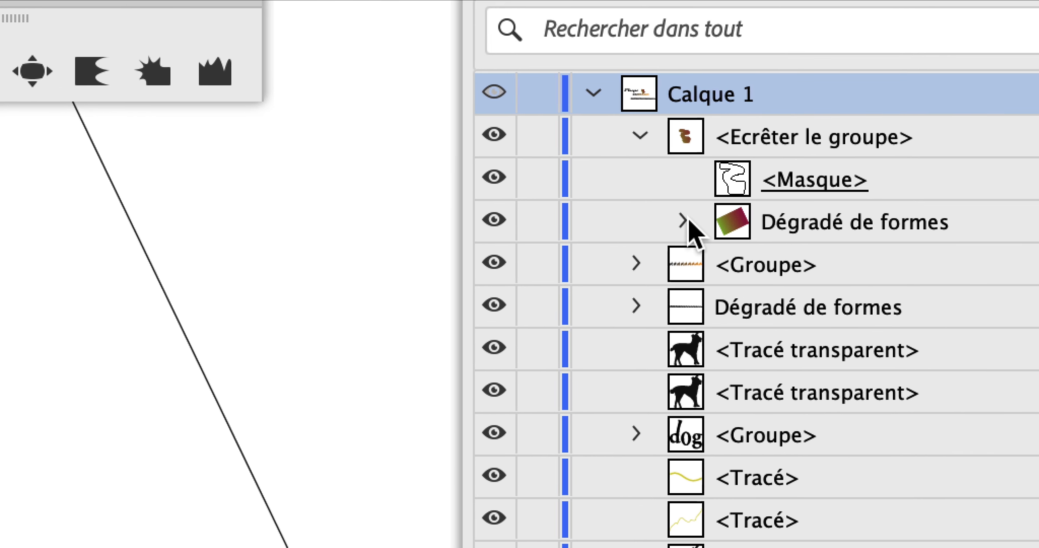
{"action": "left_click", "coordinate": [685, 221]}
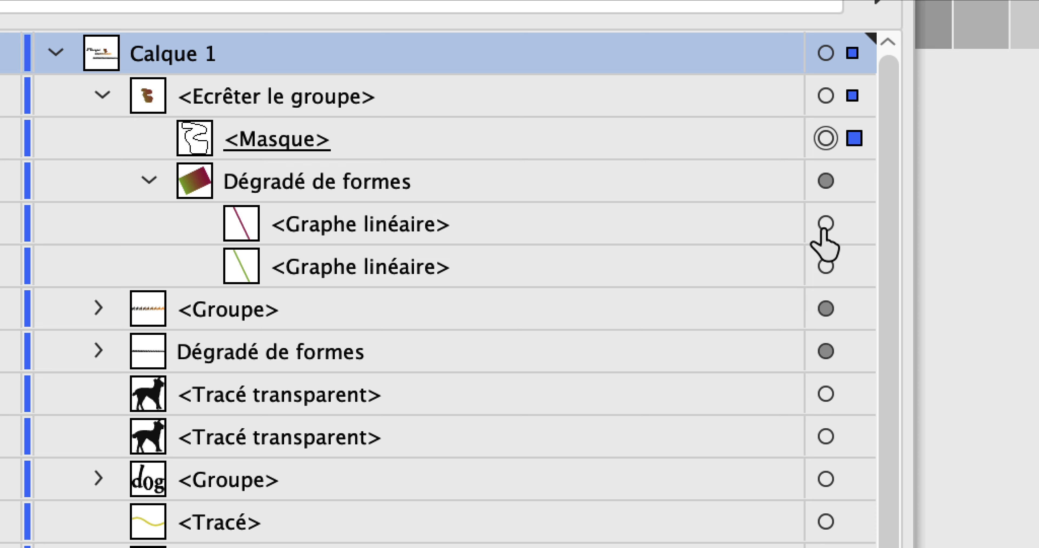
{"action": "left_click", "coordinate": [825, 224]}
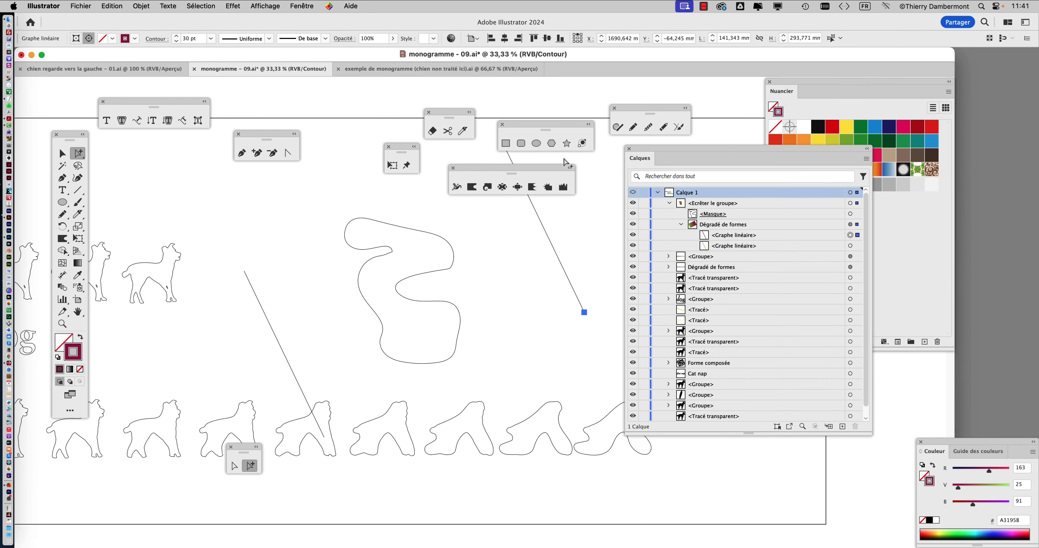
{"action": "key", "text": "super+y"}
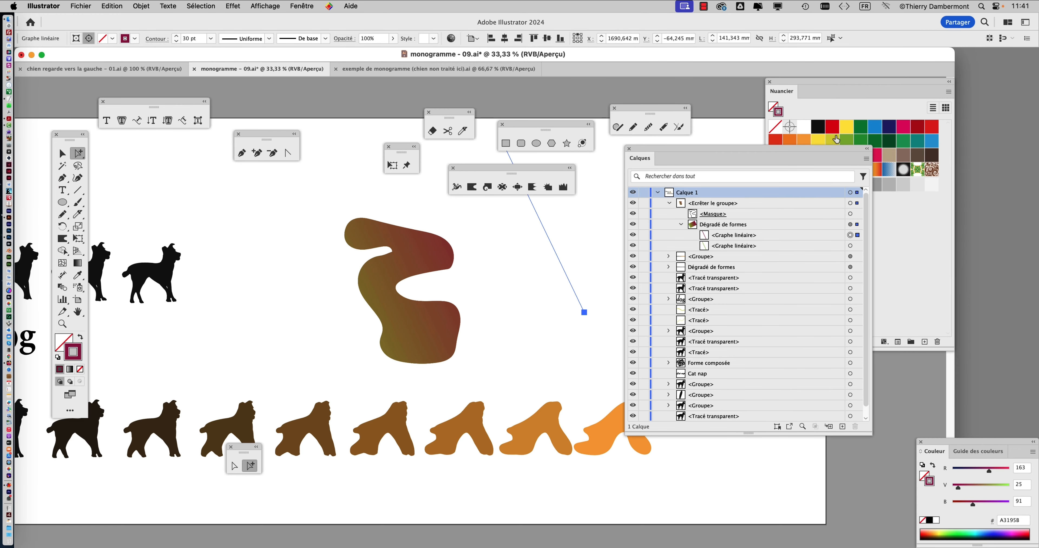
{"action": "left_click", "coordinate": [819, 141]}
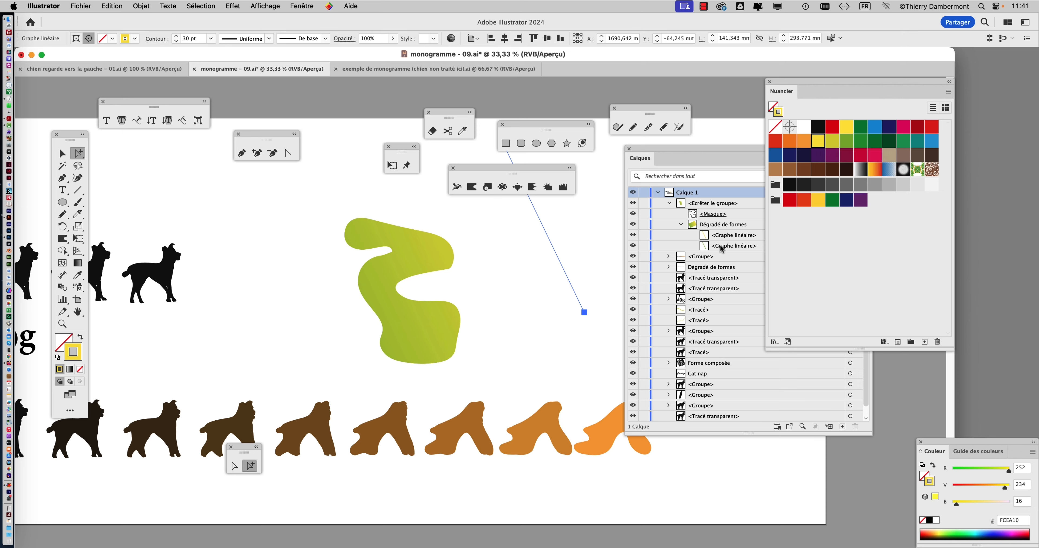
- Select the green line within the clipped blend, recolour its stroke blue (1D71B8) and deselect everything
{"action": "left_click", "coordinate": [713, 150]}
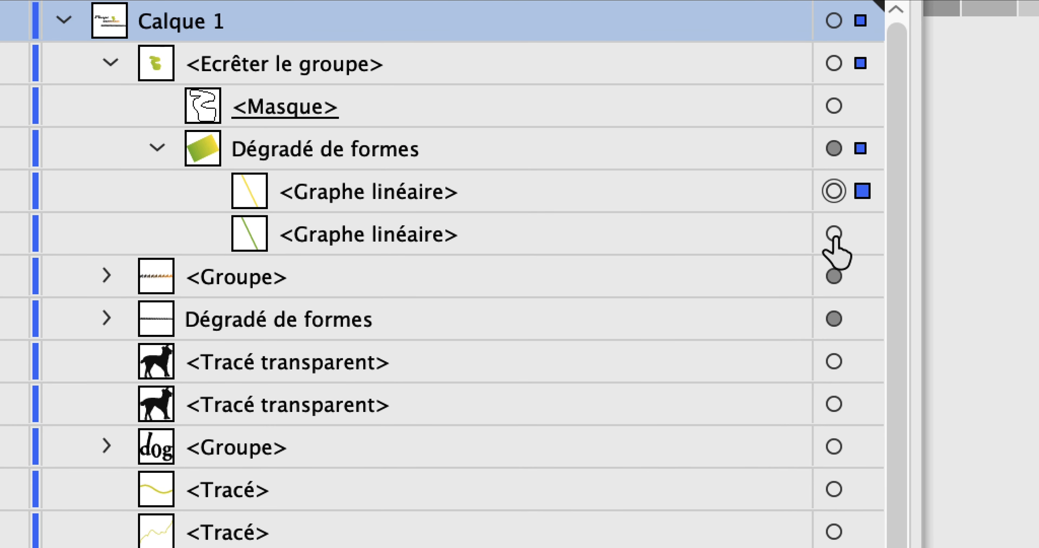
{"action": "left_click", "coordinate": [828, 217]}
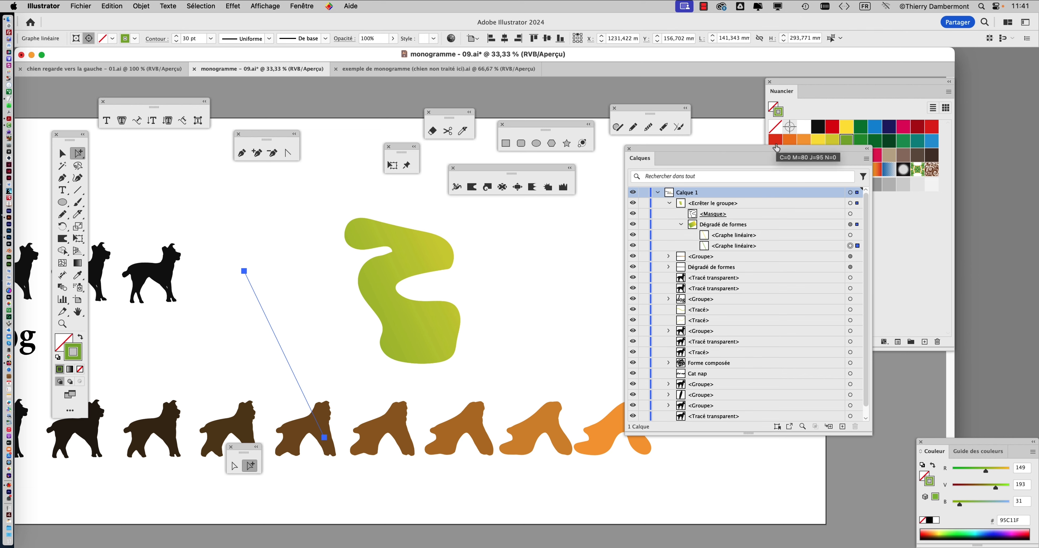
{"action": "left_click_drag", "start_coordinate": [776, 148], "coordinate": [786, 255]}
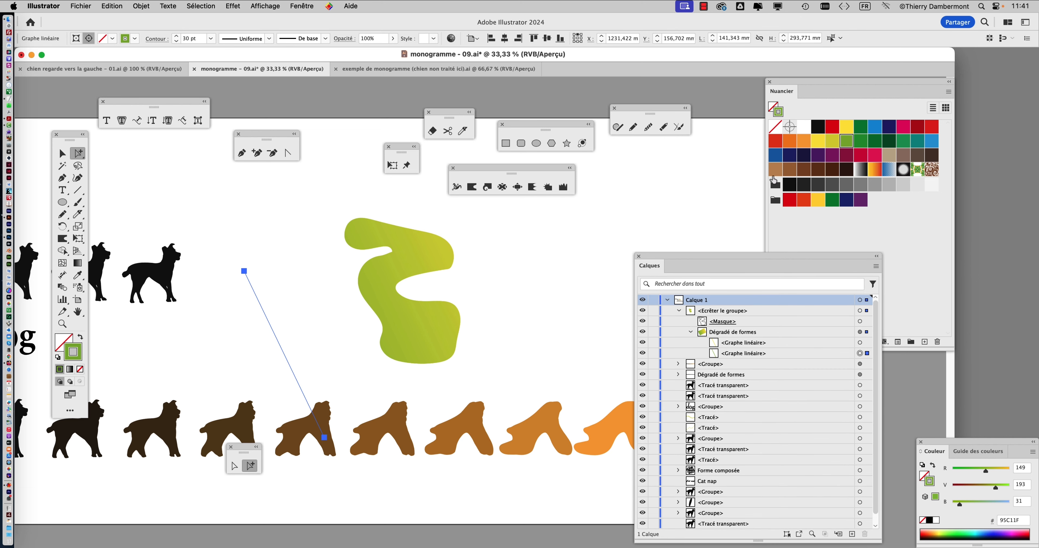
{"action": "left_click", "coordinate": [775, 155]}
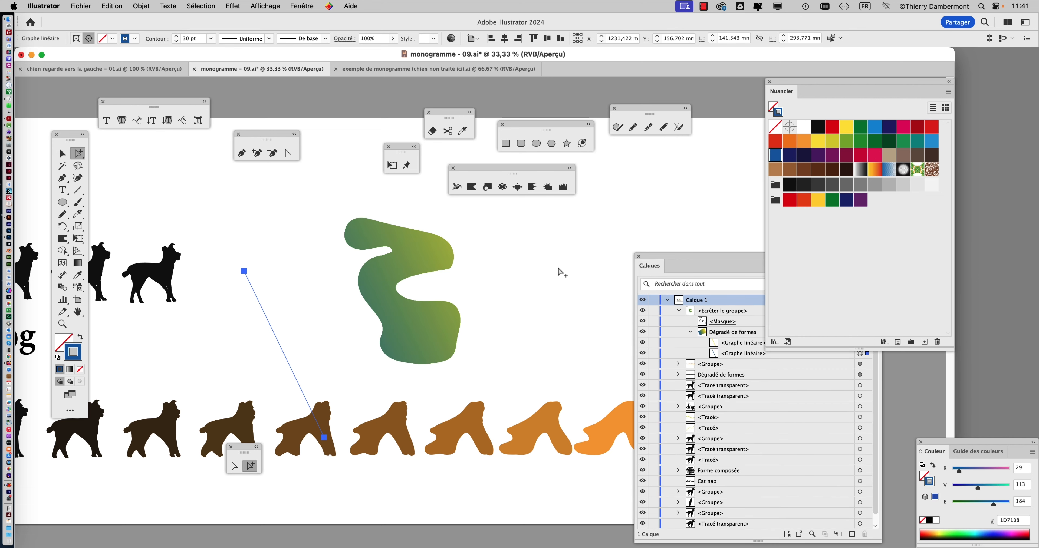
{"action": "left_click", "coordinate": [571, 273]}
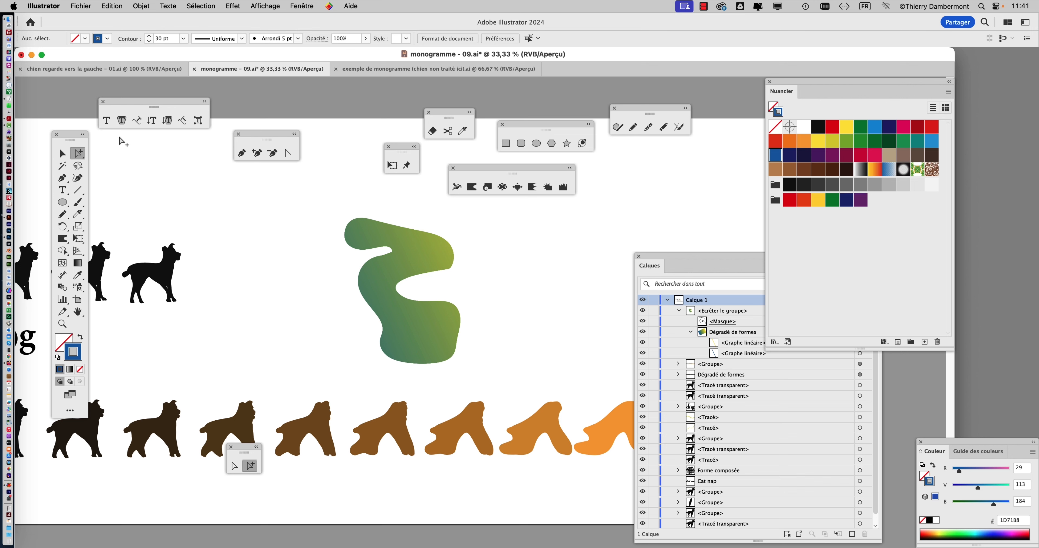
{"action": "left_click", "coordinate": [63, 153]}
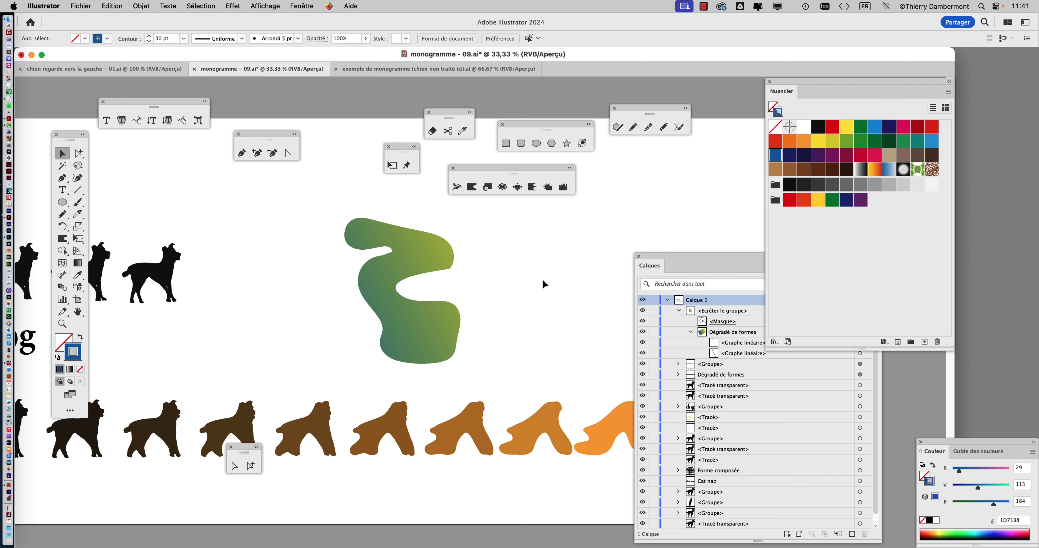